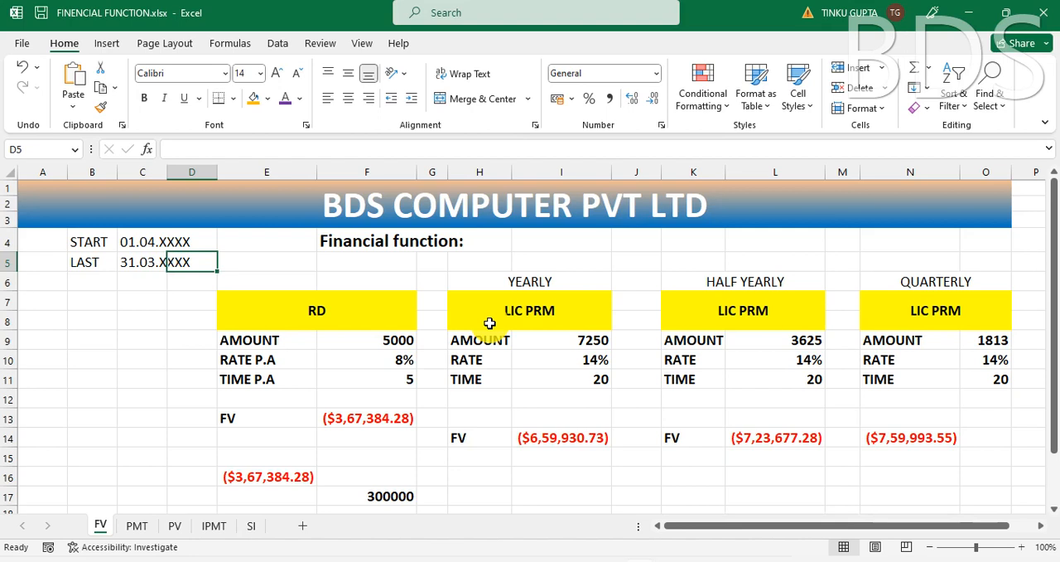
left_click(123, 303)
left_click(94, 246)
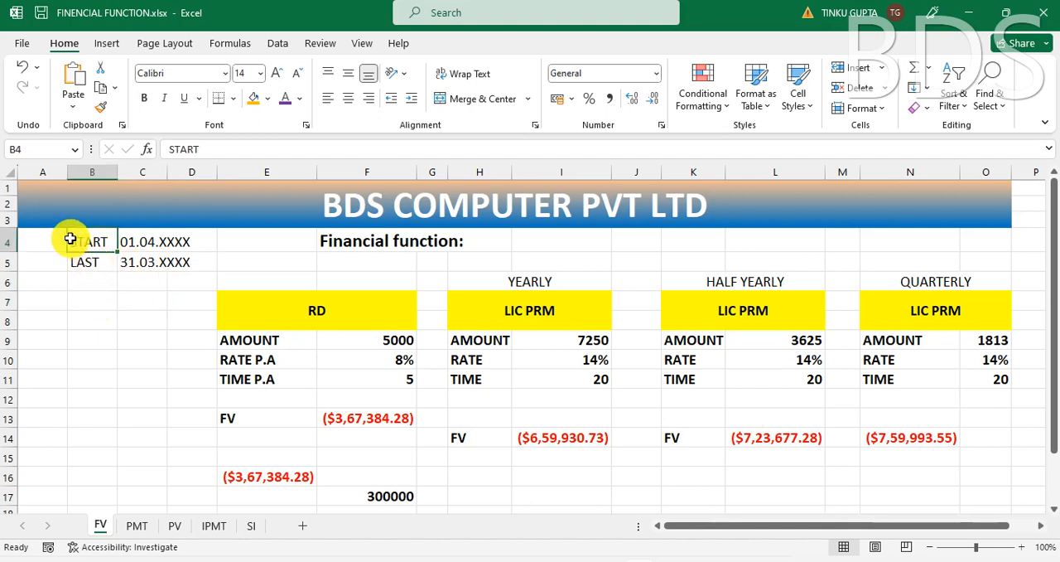
left_click(134, 249)
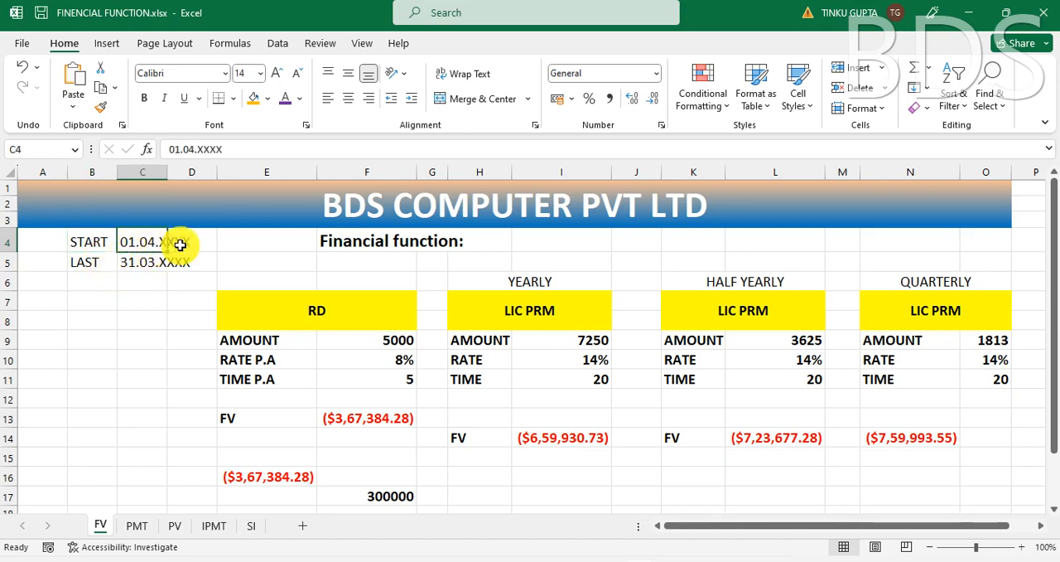
left_click(88, 263)
left_click(135, 263)
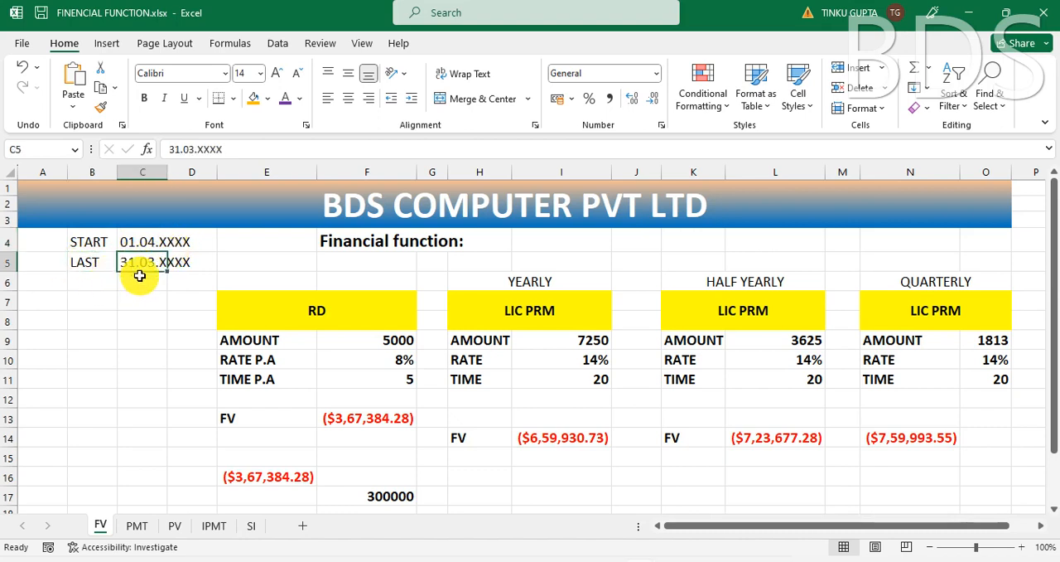
left_click(167, 241)
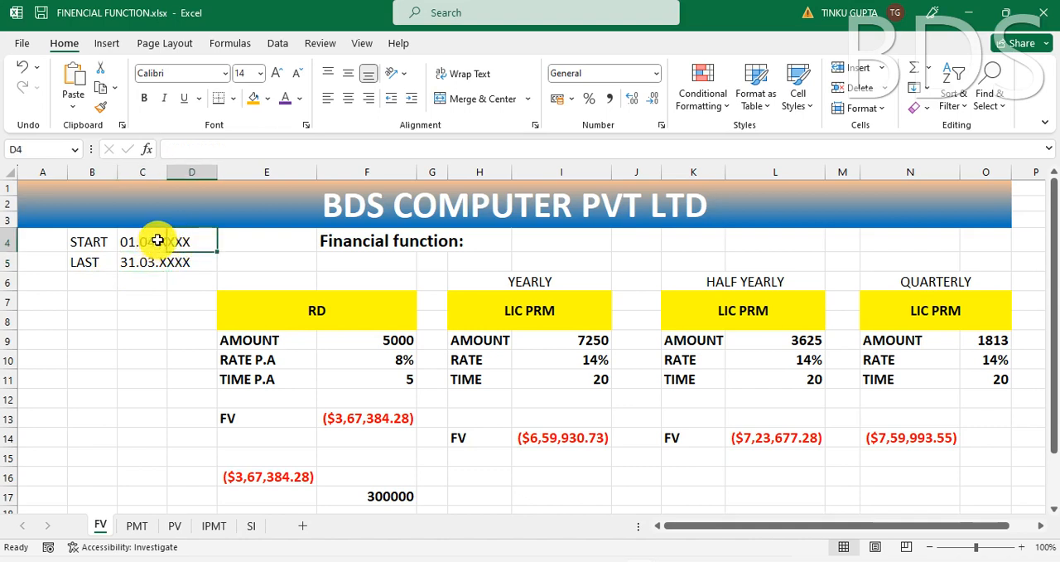
Step: Complete the START date in C4 as 01.04.2023
left_click(159, 242)
left_click(232, 150)
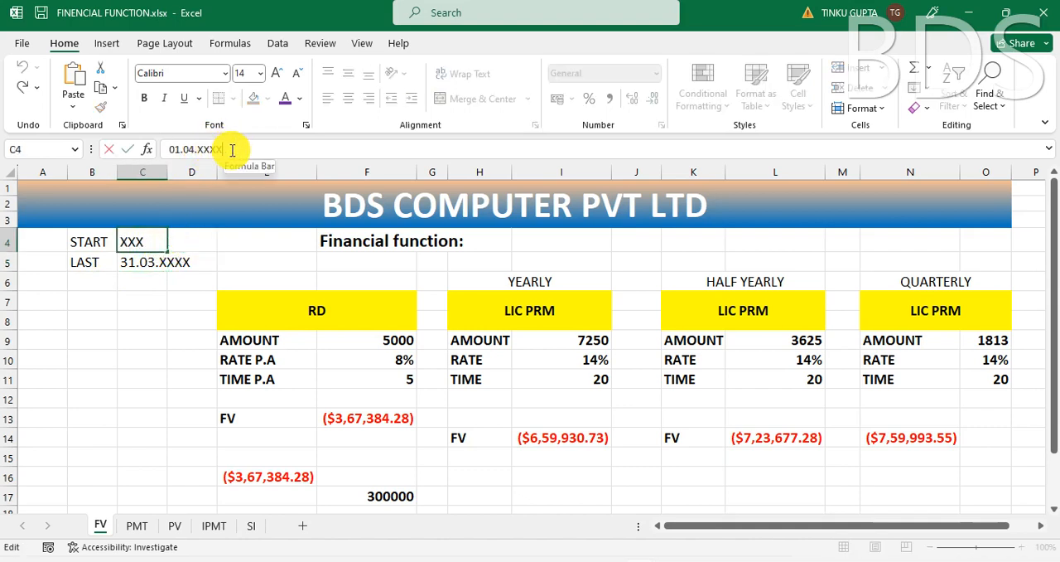
key("BackSpace")
key("BackSpace")
key("BackSpace")
key("BackSpace")
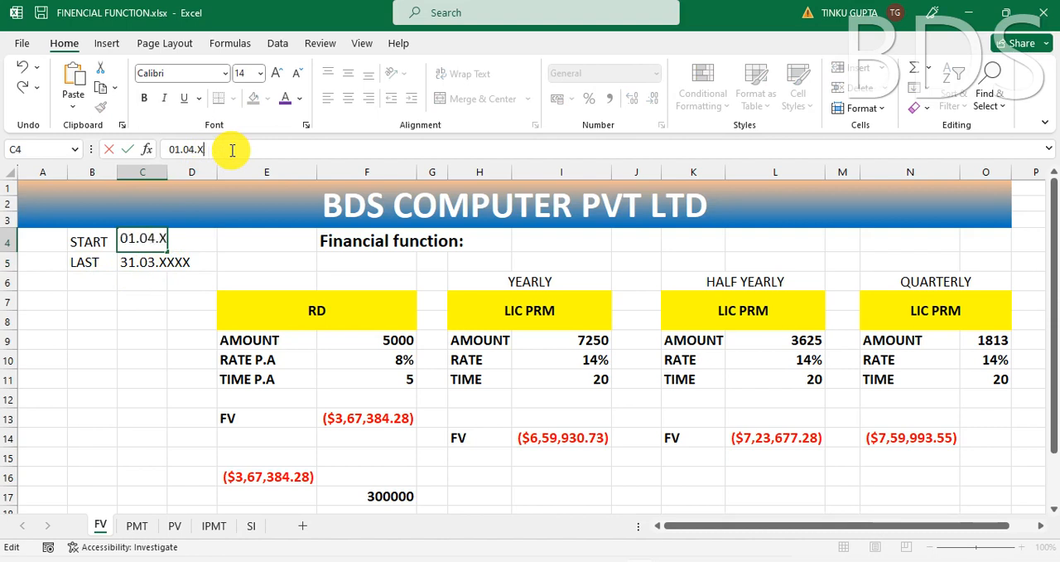
type("2023")
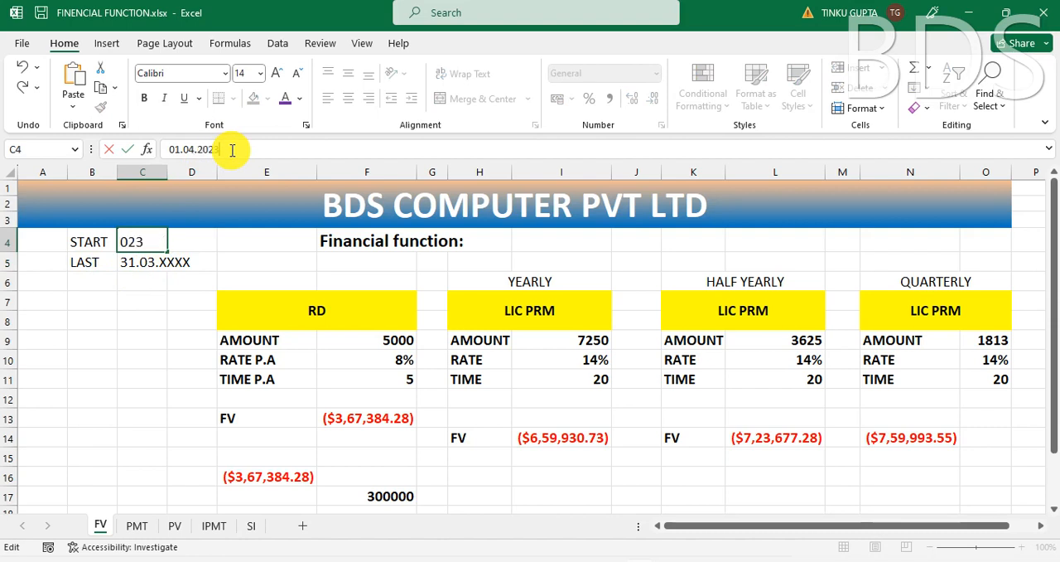
key("Return")
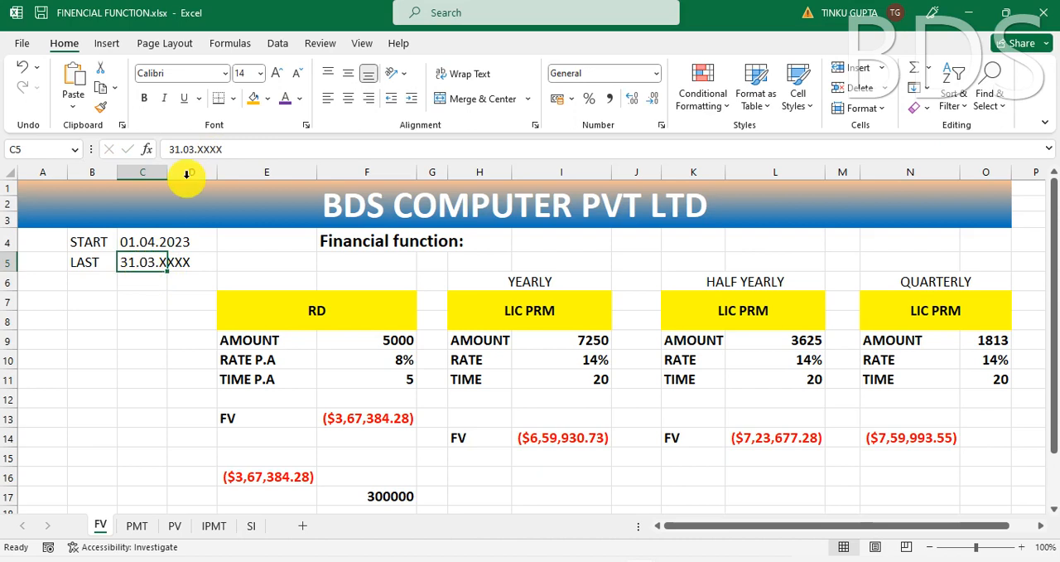
Step: Complete the LAST date in C5 as 31.03.2024
left_click(238, 148)
key("BackSpace")
key("BackSpace")
key("BackSpace")
key("BackSpace")
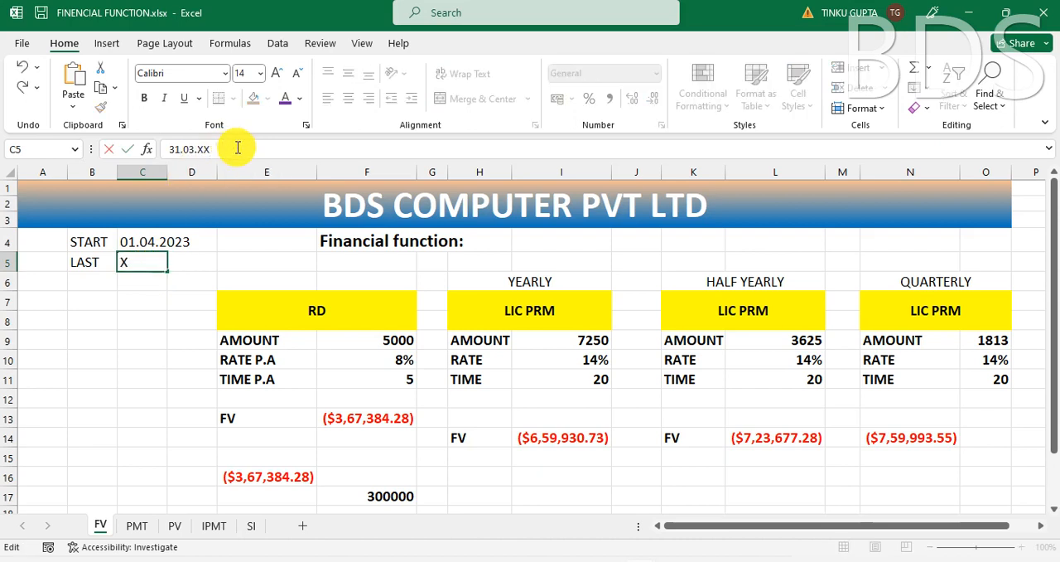
type("2024")
key("Return")
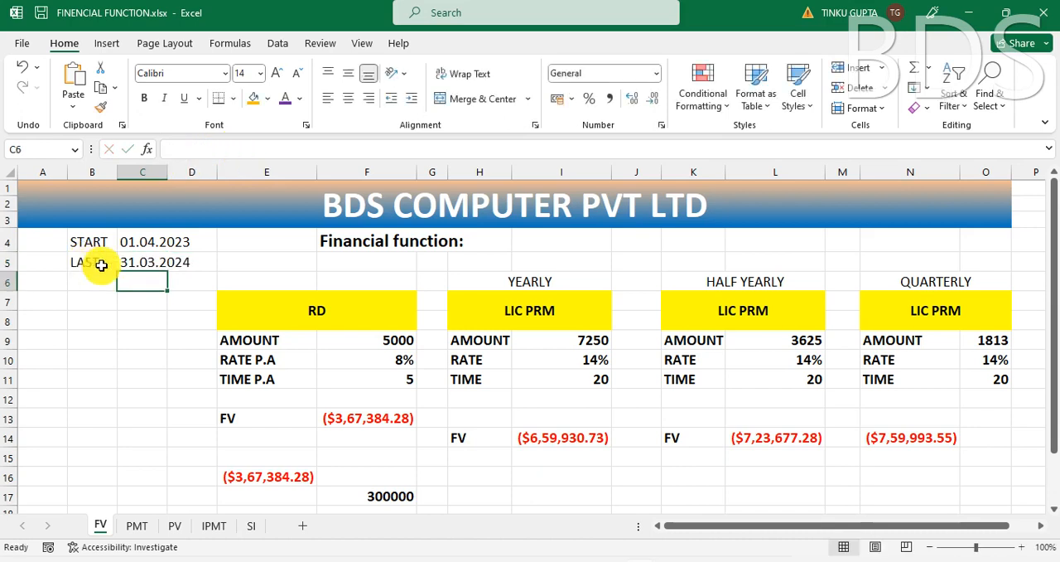
left_click(138, 242)
left_click(137, 264)
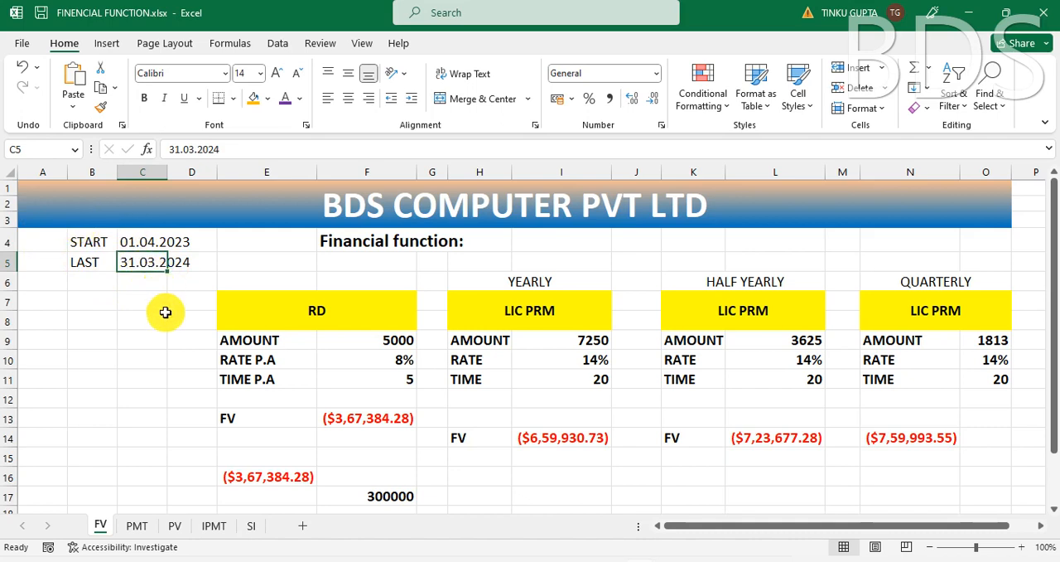
left_click(123, 343)
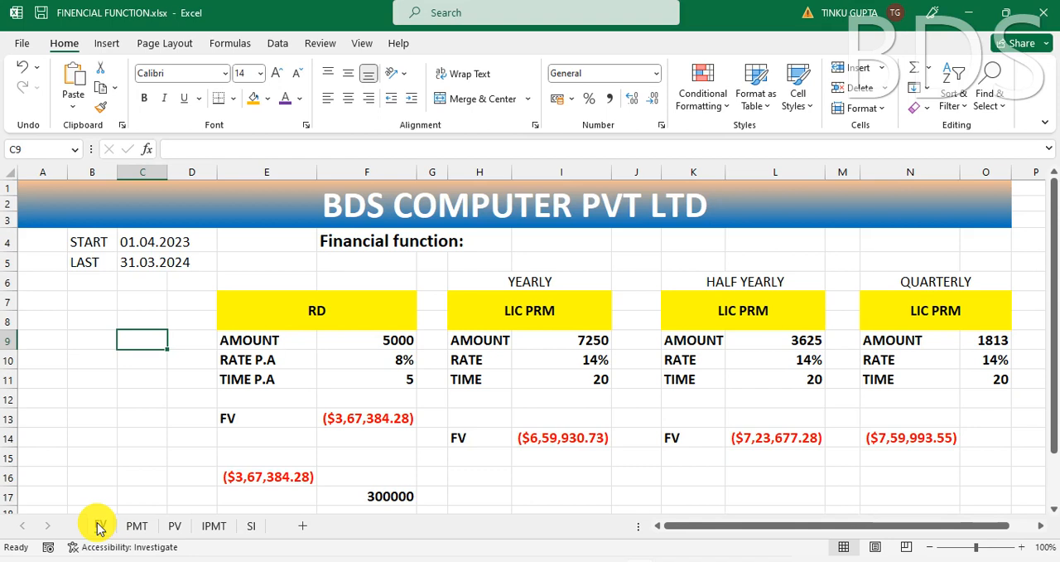
left_click(142, 362)
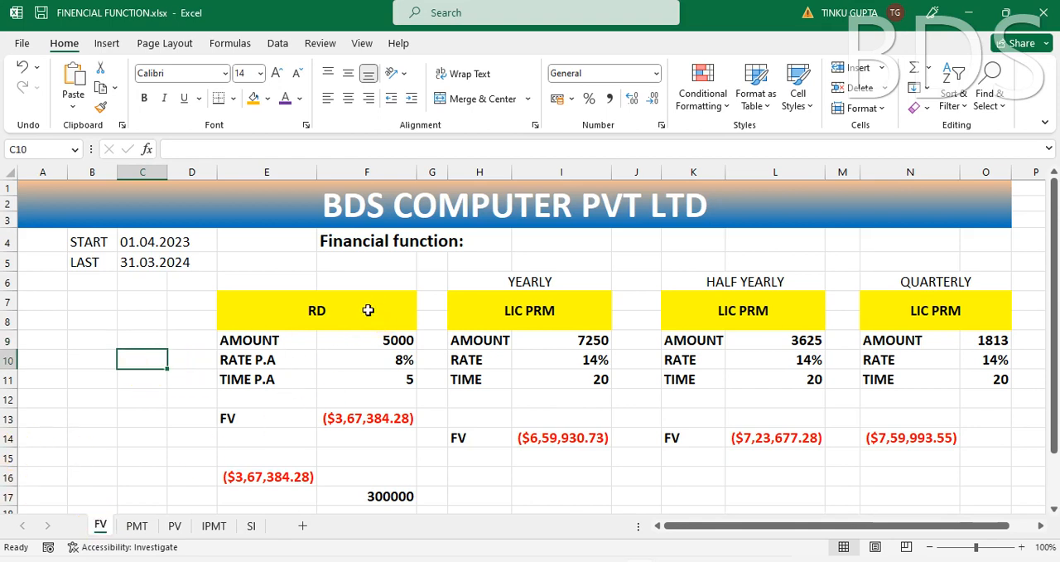
Step: Examine the RD table's amount, annual rate and time inputs and the existing FV formula in F13
left_click(286, 323)
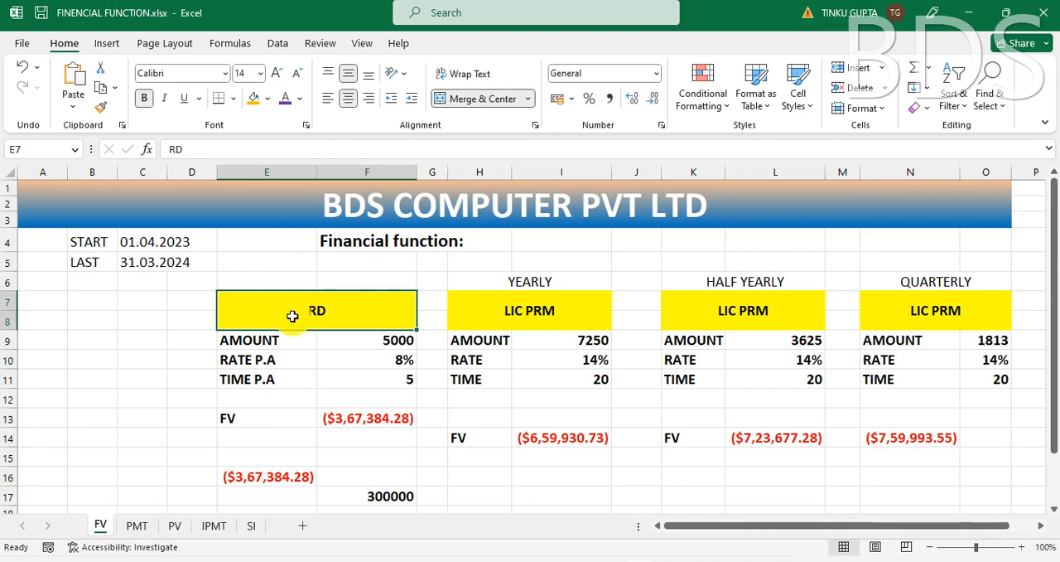
left_click(162, 299)
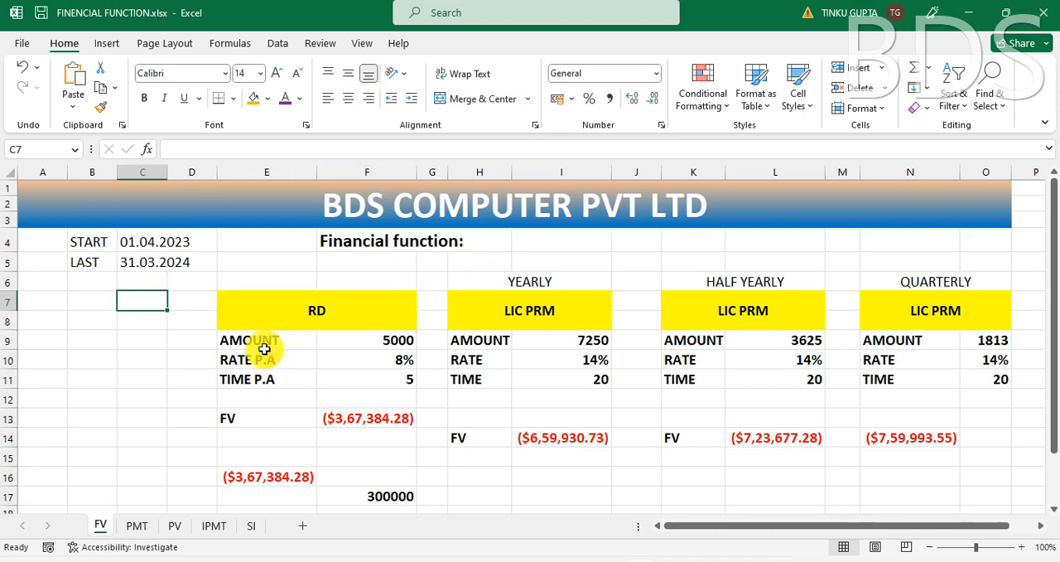
left_click(261, 338)
left_click(387, 342)
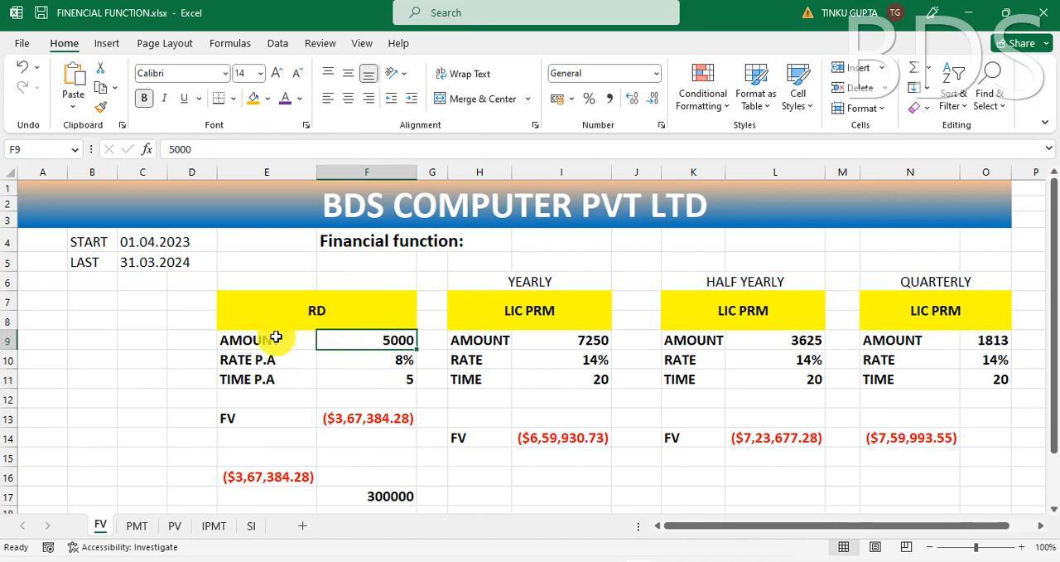
left_click(261, 362)
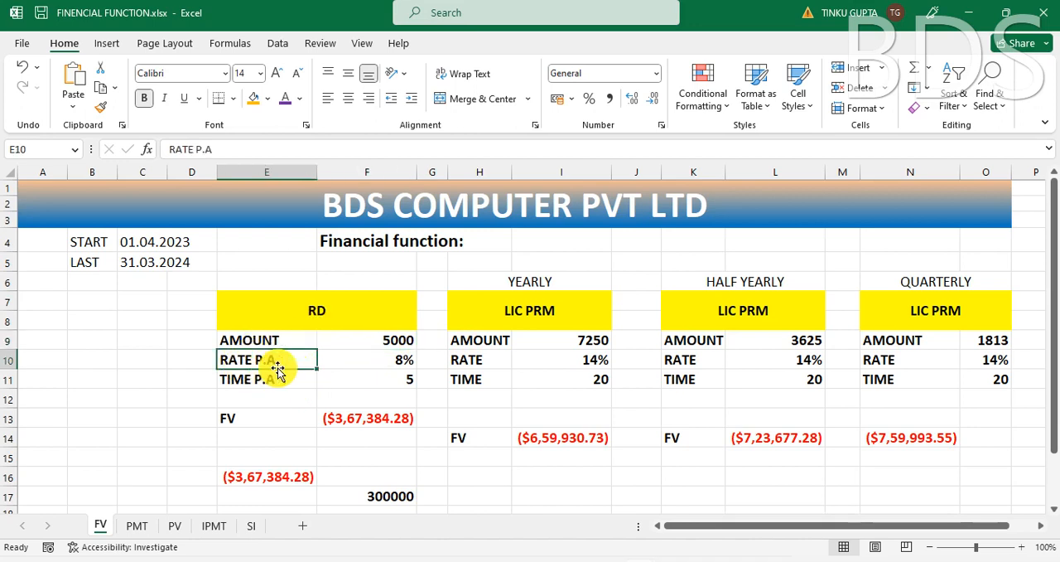
left_click(398, 363)
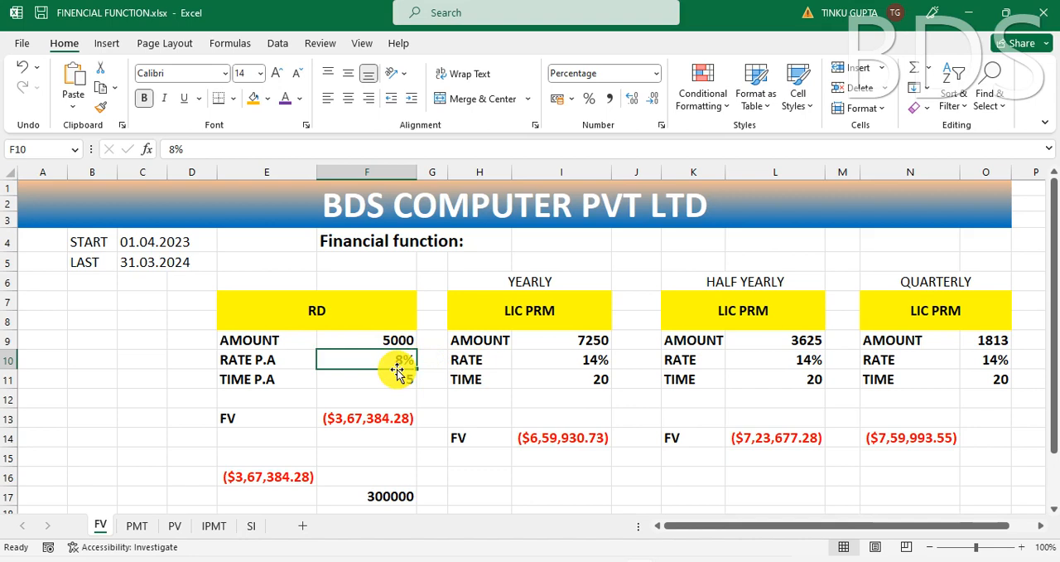
left_click(247, 378)
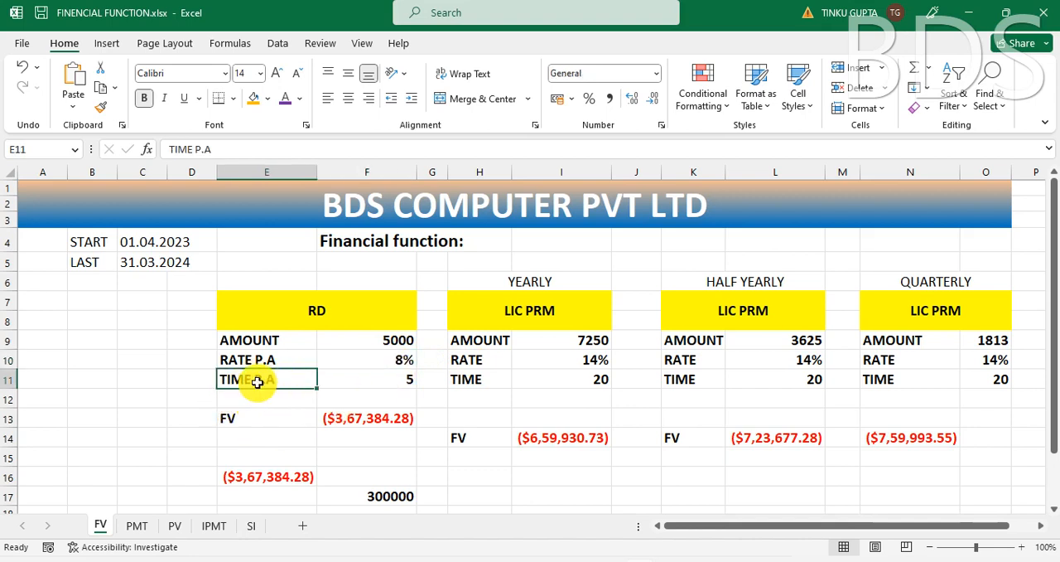
left_click(406, 380)
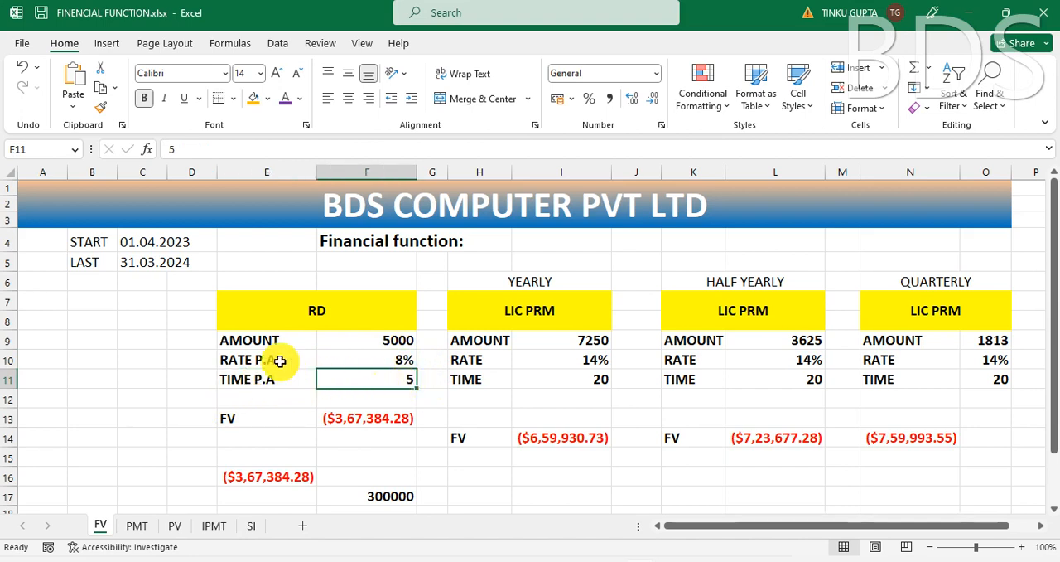
left_click(390, 344)
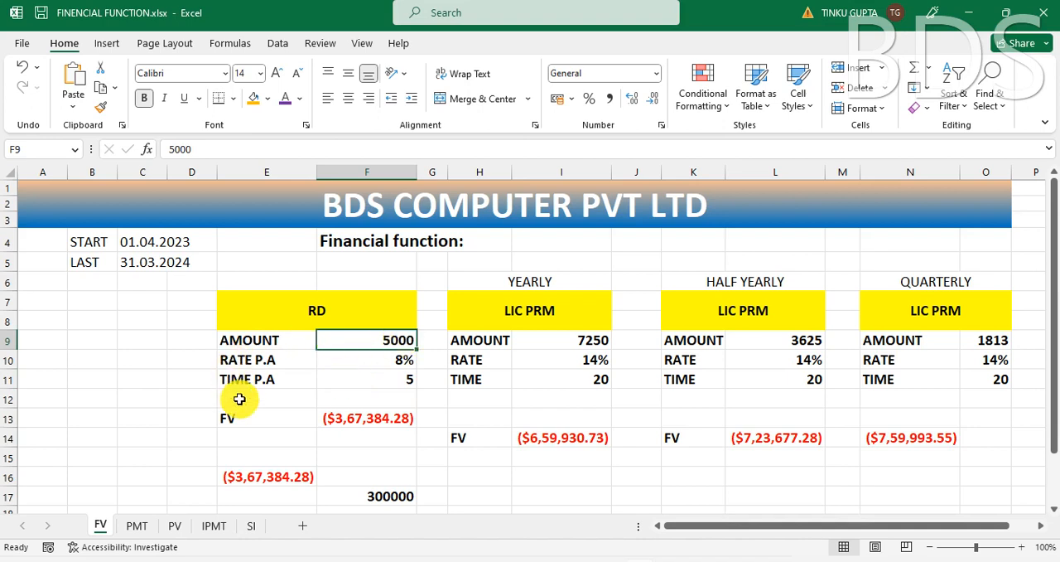
left_click(406, 381)
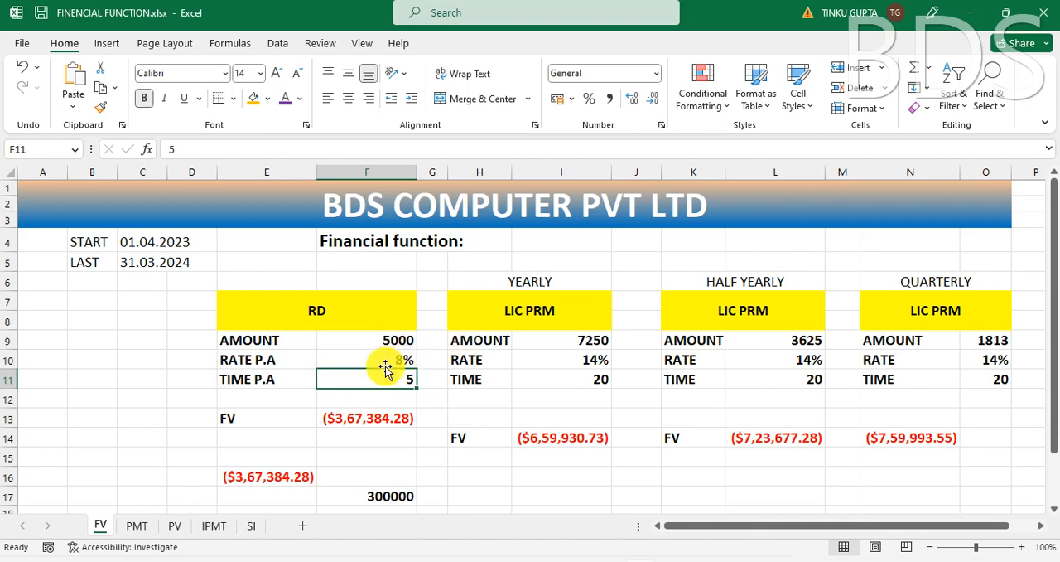
left_click(380, 366)
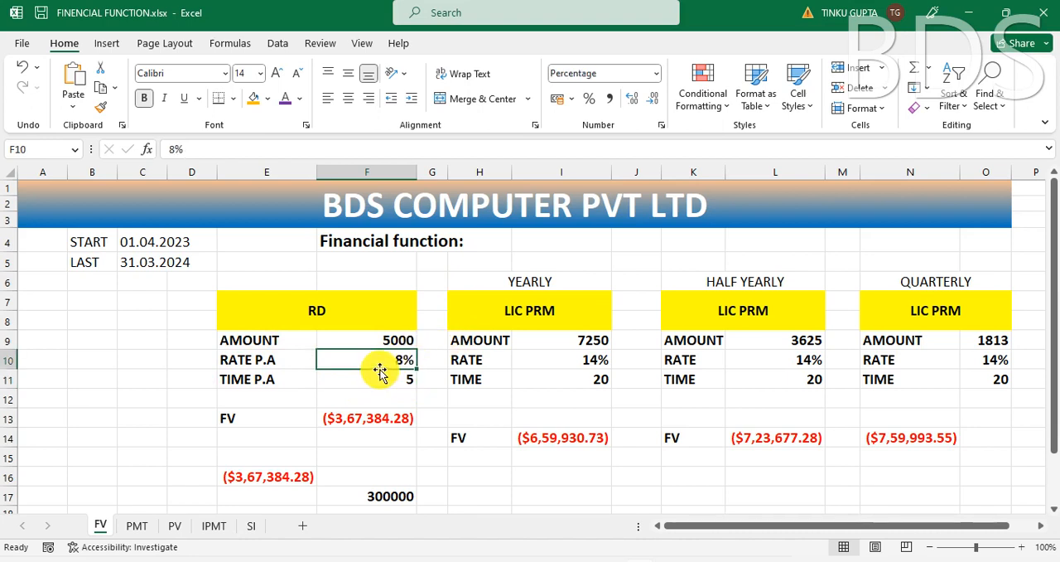
left_click(242, 420)
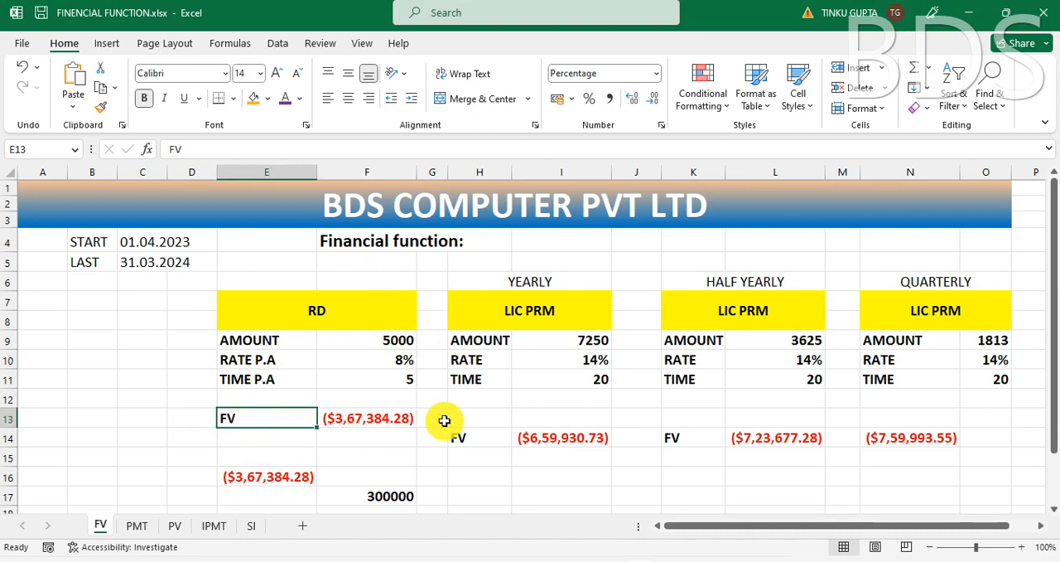
left_click(374, 418)
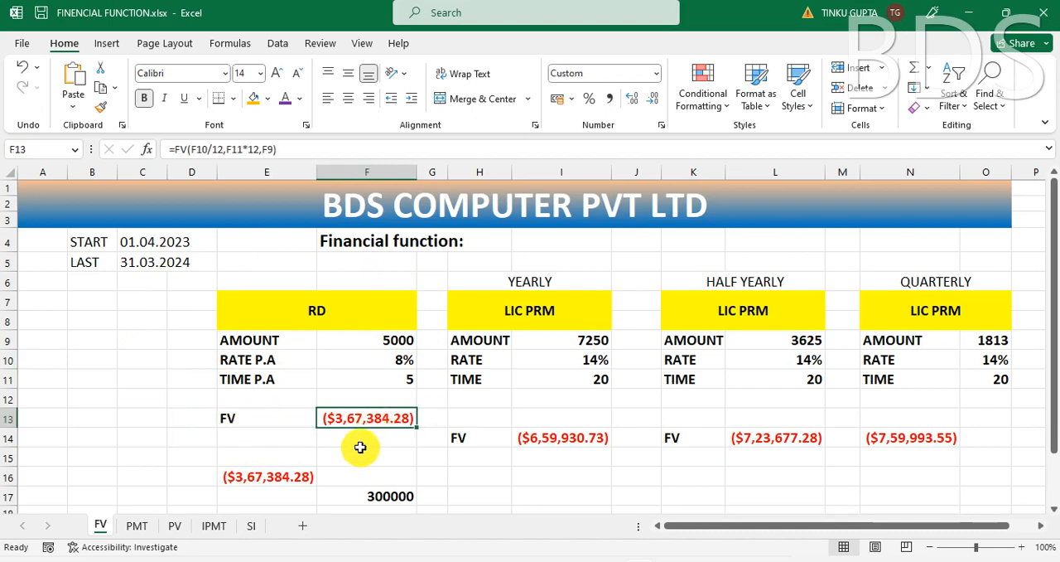
Step: Start an FV formula in F14 with the RD annual rate divided into months, F10/12, as the rate argument
left_click(357, 438)
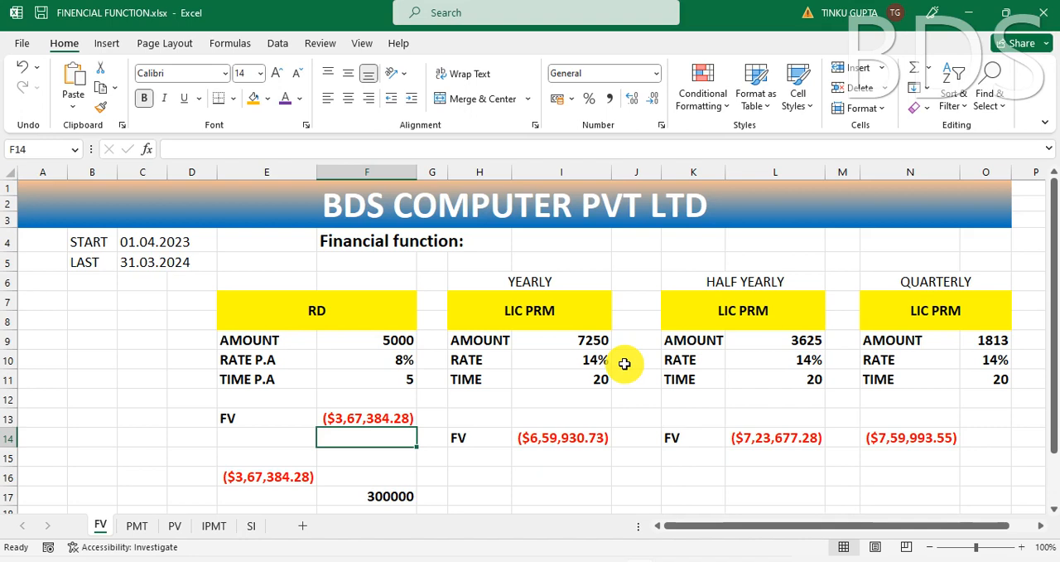
type("=F")
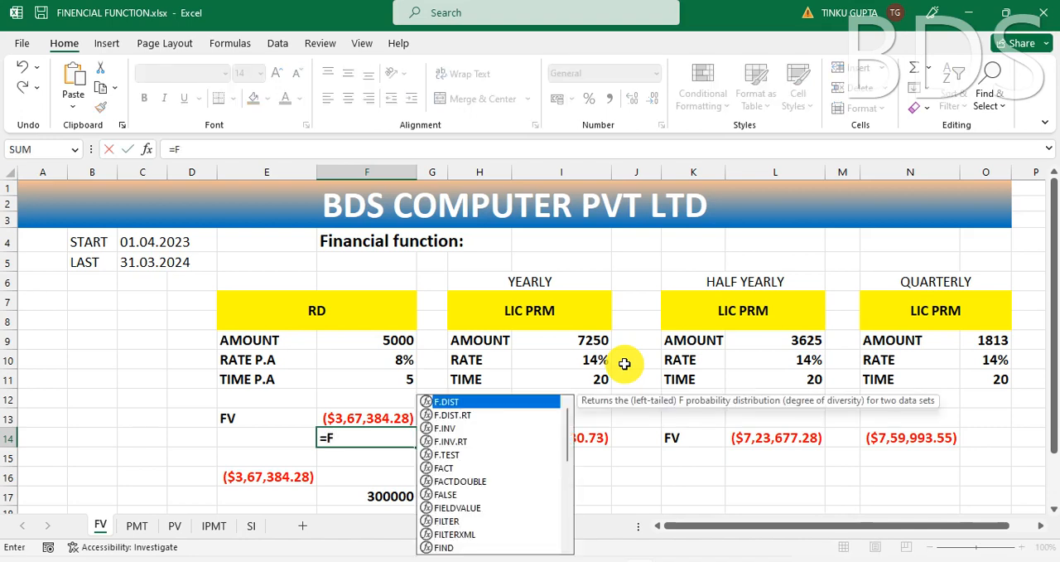
type("V")
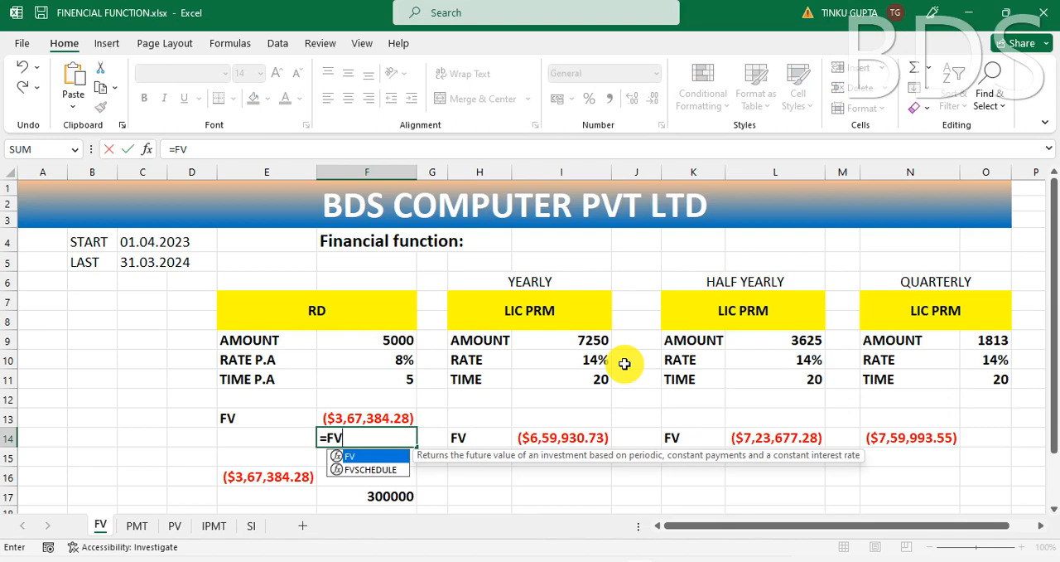
type("(")
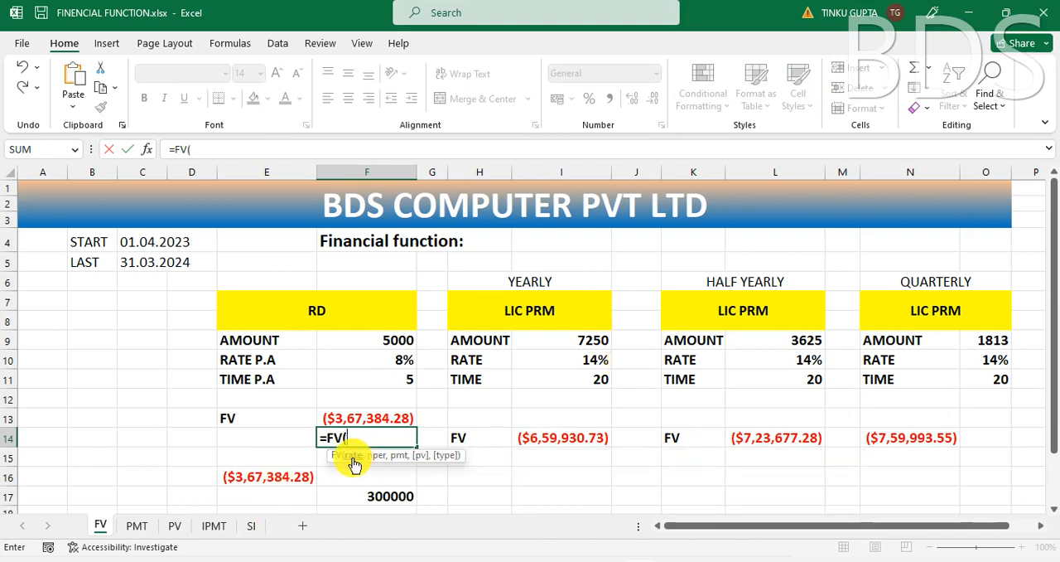
left_click(400, 359)
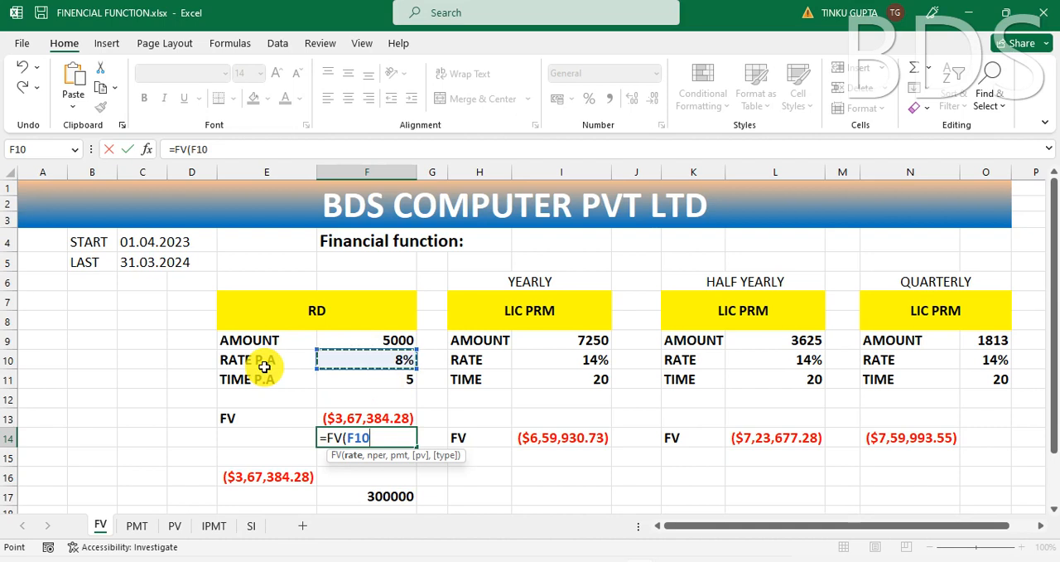
type("/12")
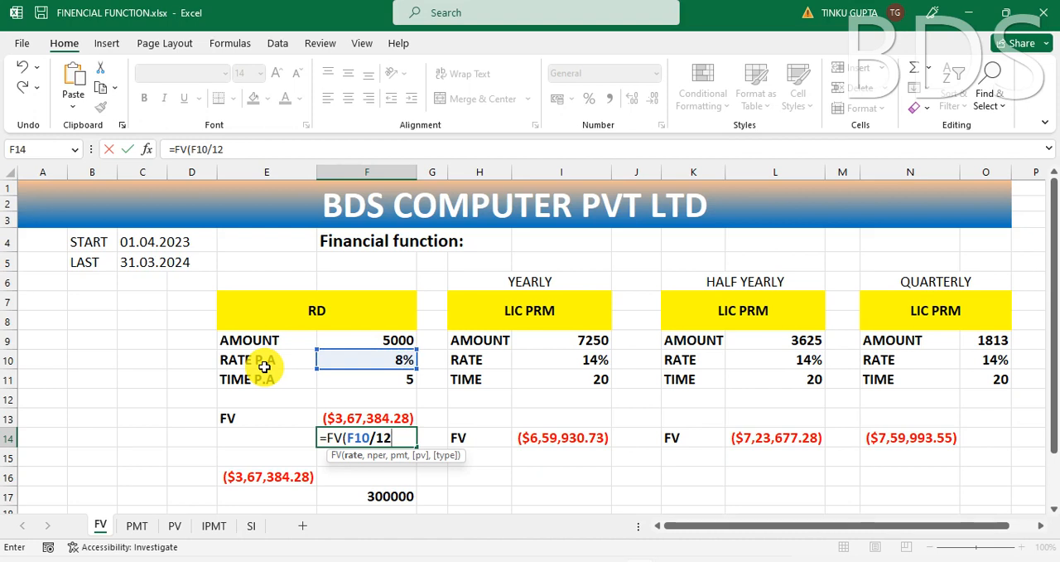
Step: Complete the F14 formula as =FV(F10/12,F11*12,F9), using the time in months and the RD amount as payment
type(",")
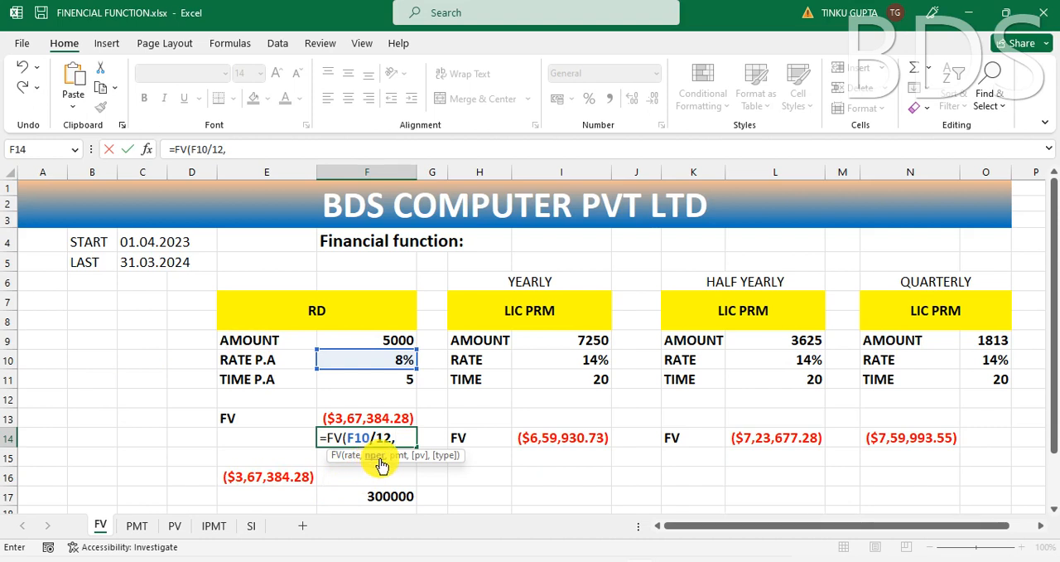
left_click(391, 379)
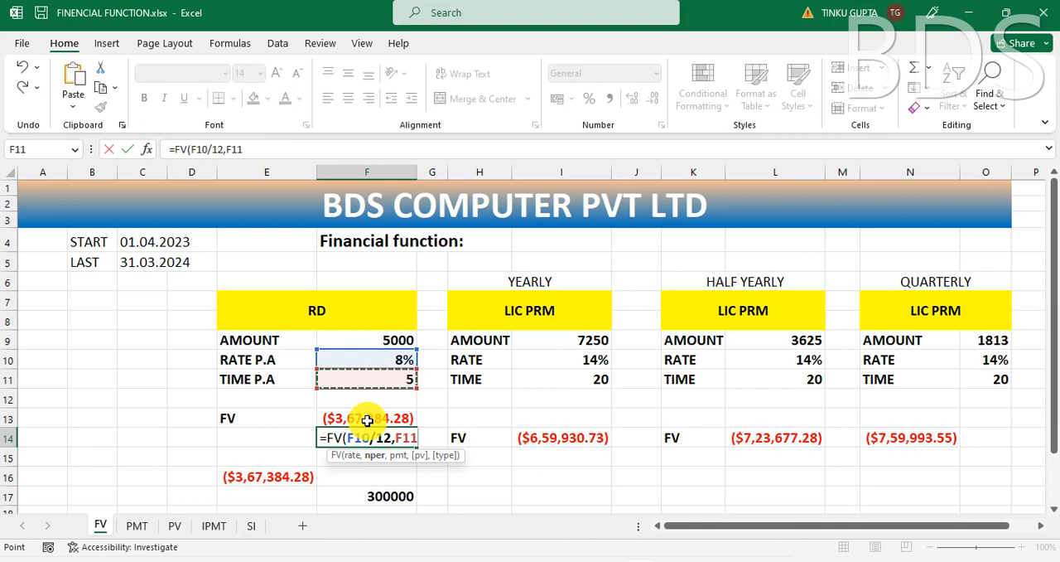
type("*")
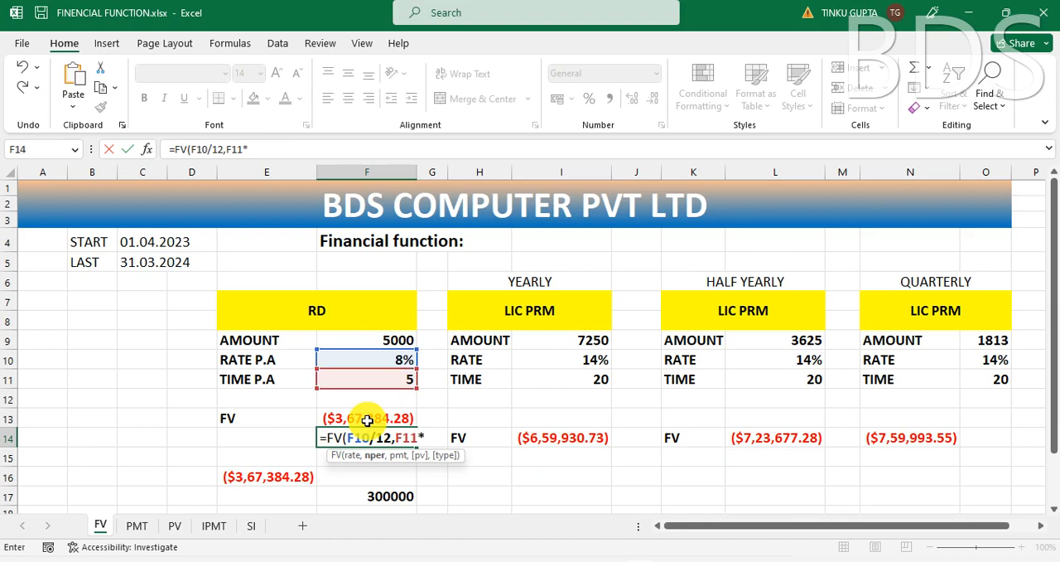
type("12,")
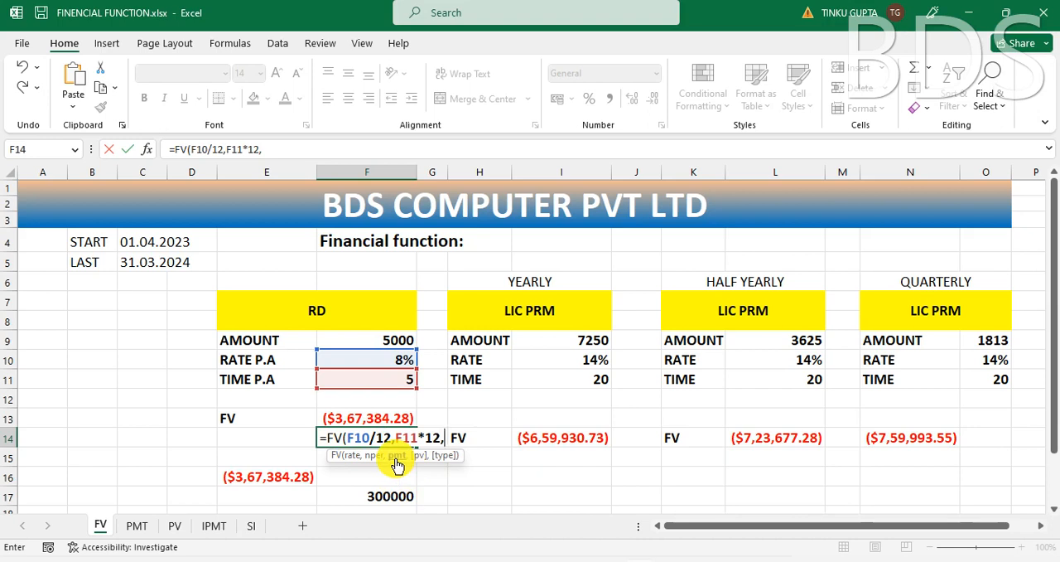
left_click(397, 340)
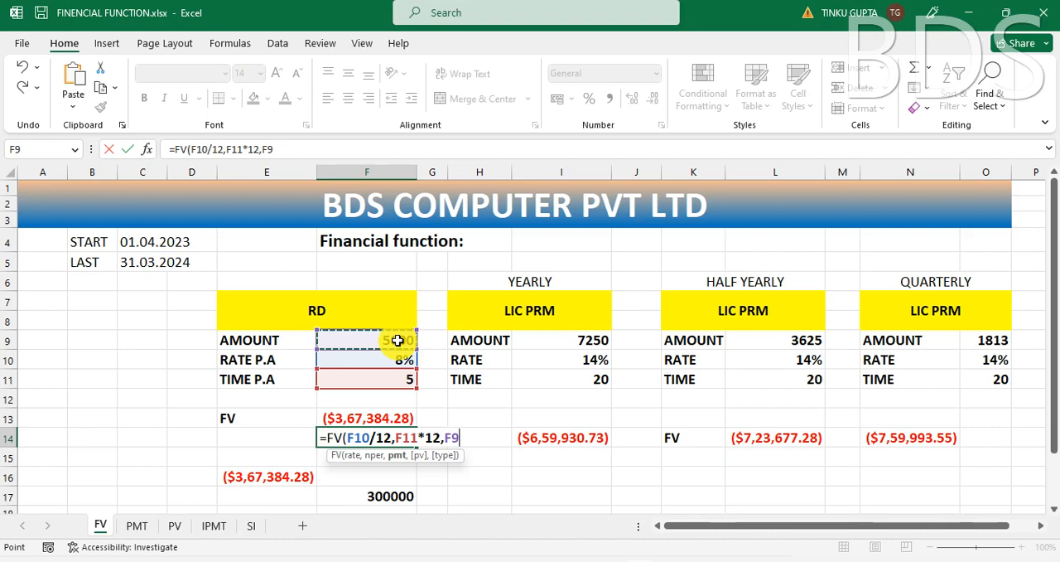
type(")")
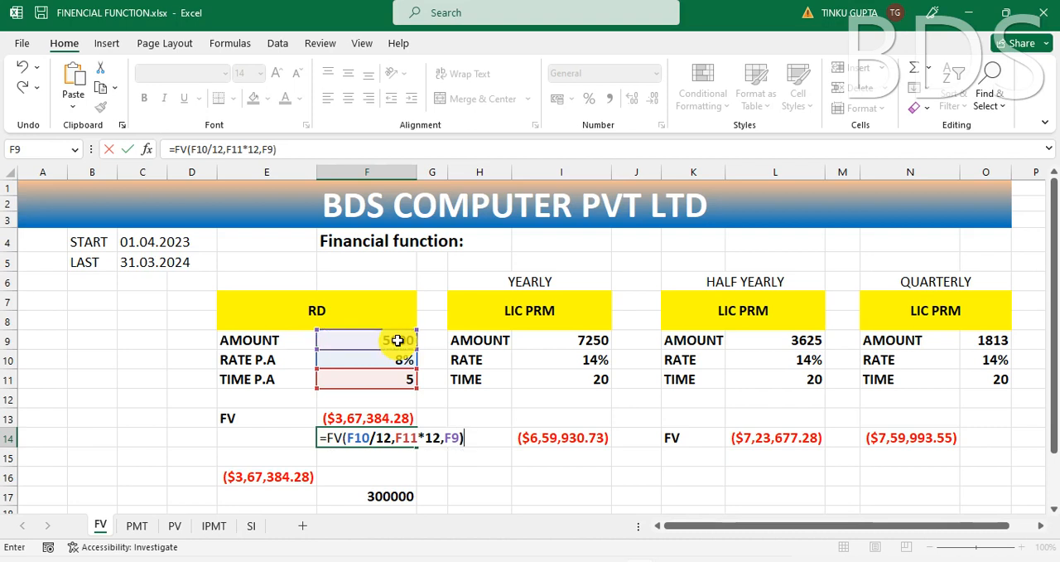
key("Return")
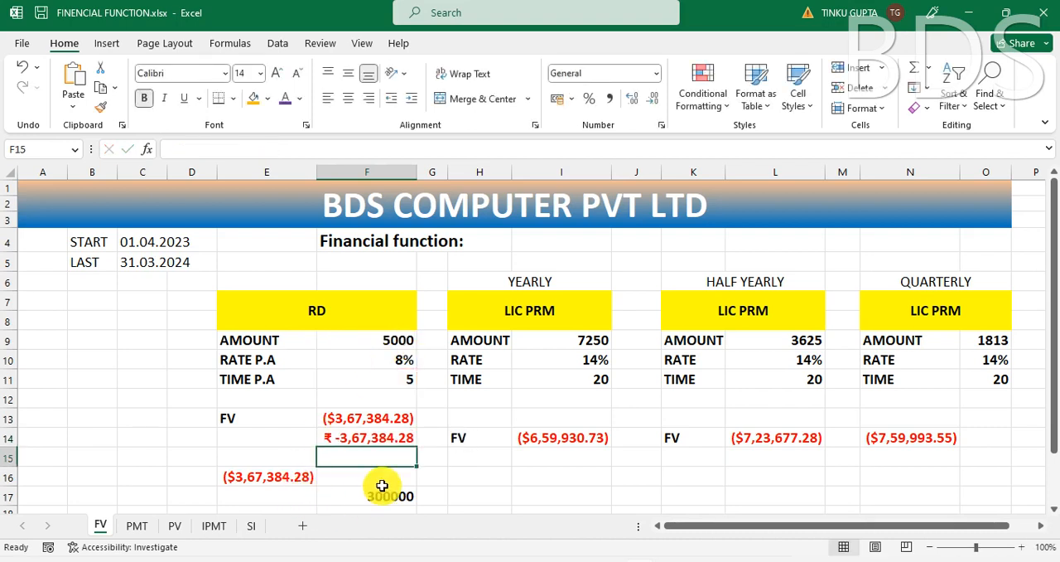
Step: Try reversing the sign of F14 with a leading minus, =-FV(F10/12,F11*12,F9), and undo that edit
left_click(386, 436)
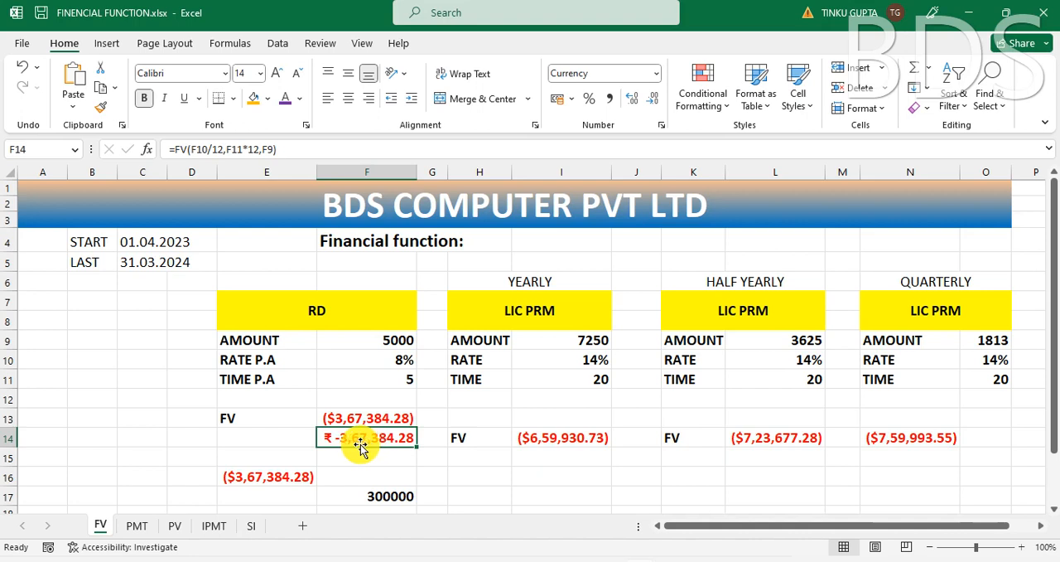
double_click(360, 445)
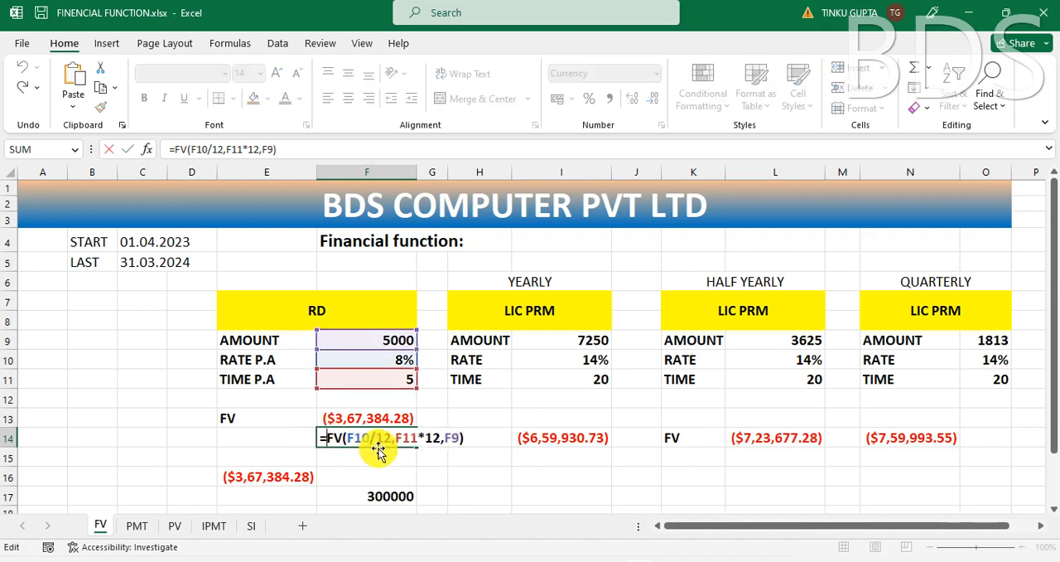
key("Return")
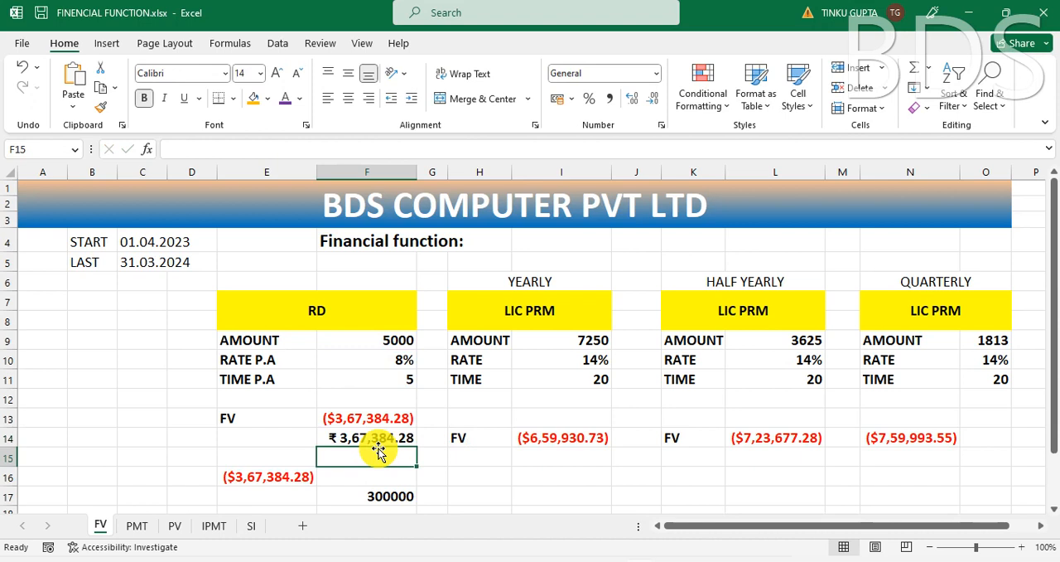
left_click(379, 436)
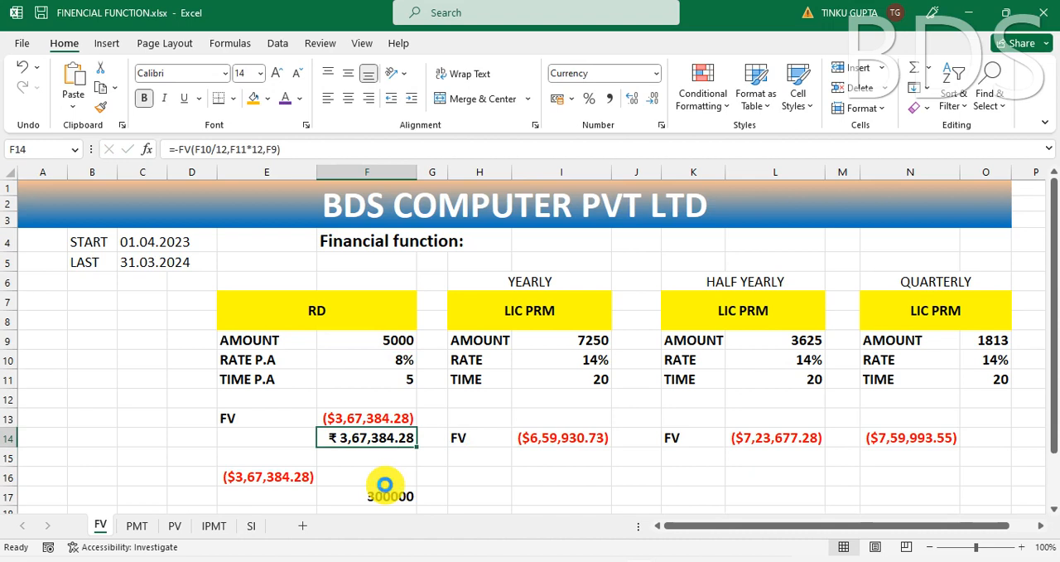
key("ctrl+z")
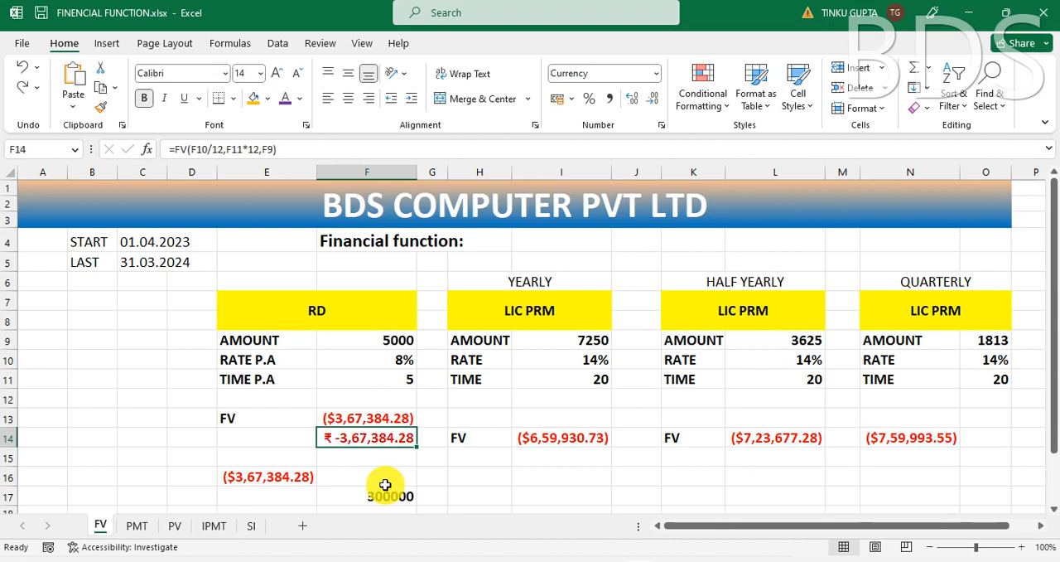
Step: Multiply the FV formula in F14 by -1, making it =FV(F10/12,F11*12,F9)*-1
left_click(298, 149)
type("*")
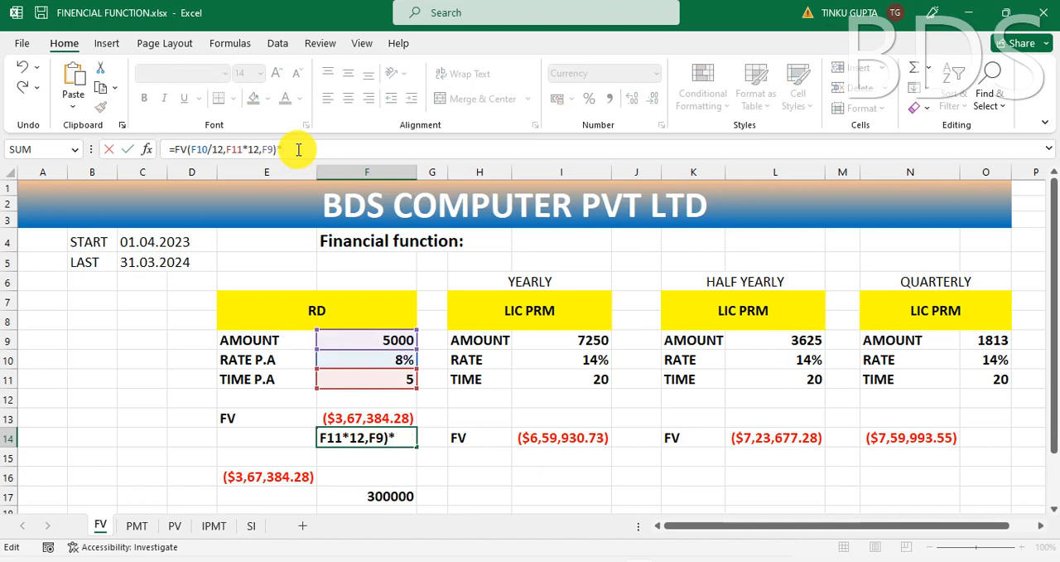
type("-1")
key("Return")
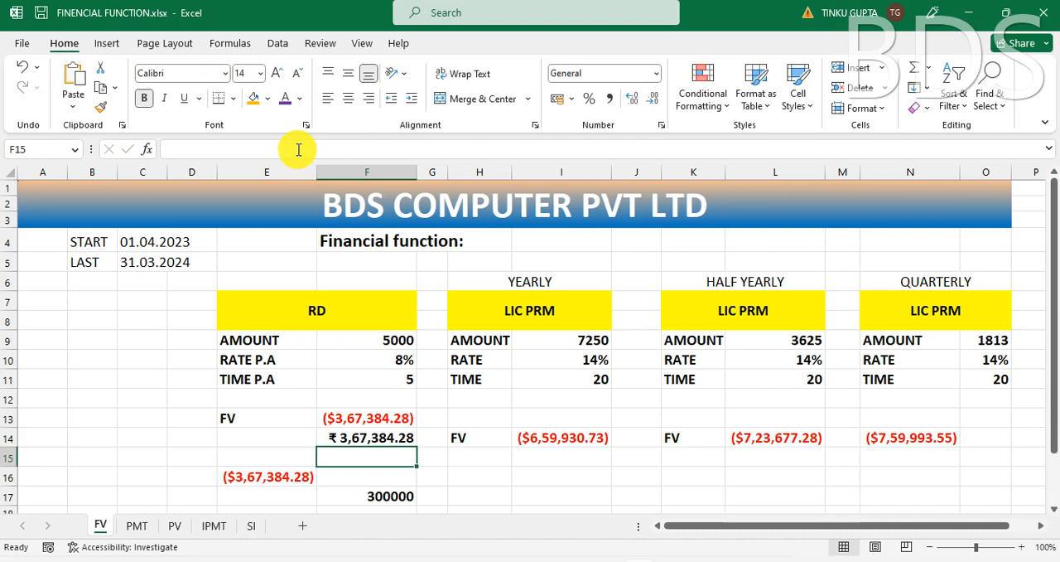
left_click(375, 437)
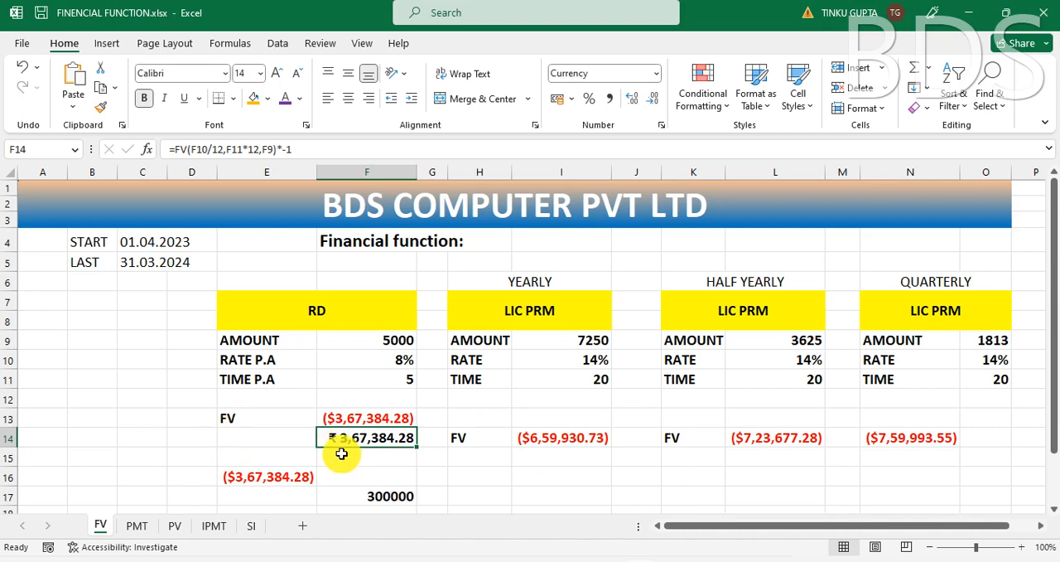
left_click(340, 453)
left_click(352, 434)
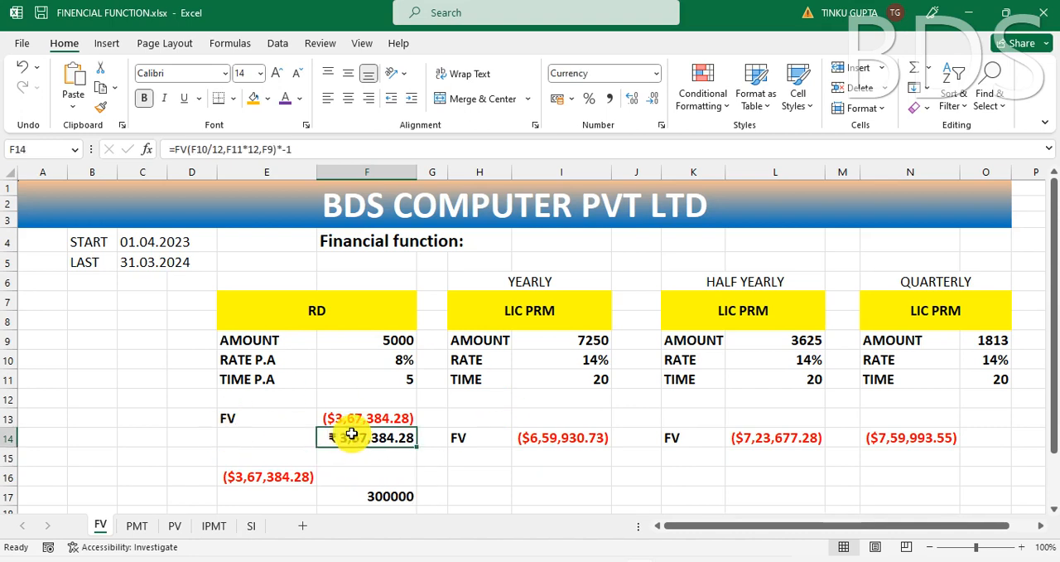
Step: Examine the yearly, half-yearly and quarterly headings above the three LIC PRM tables
left_click(485, 396)
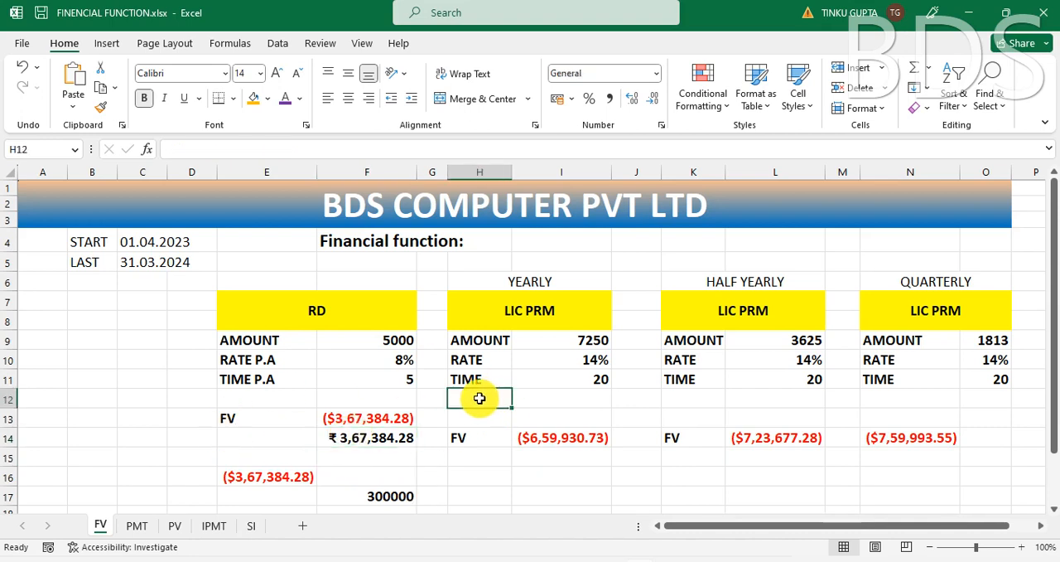
left_click(535, 281)
left_click(530, 356)
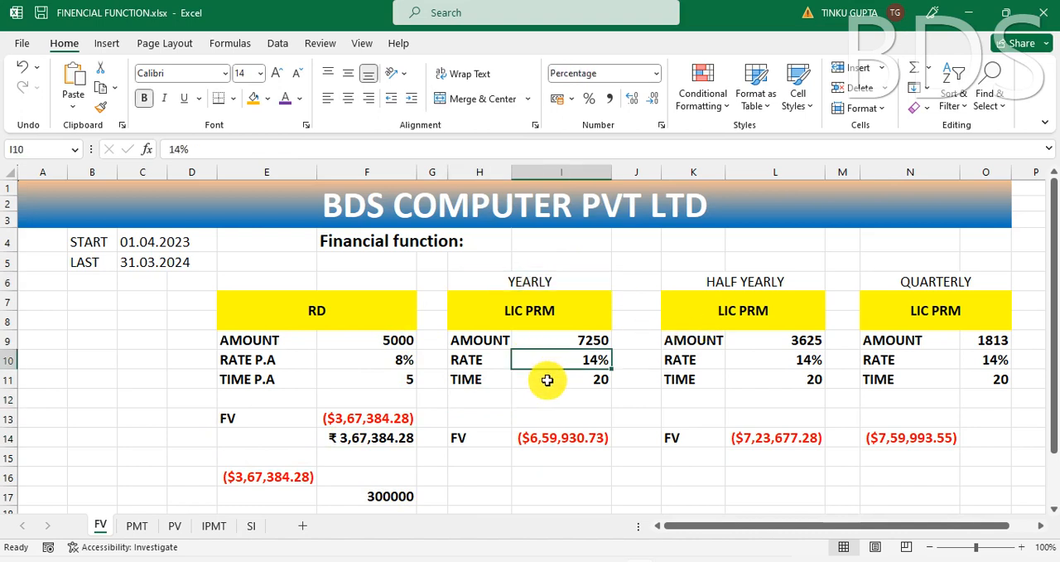
left_click(562, 312)
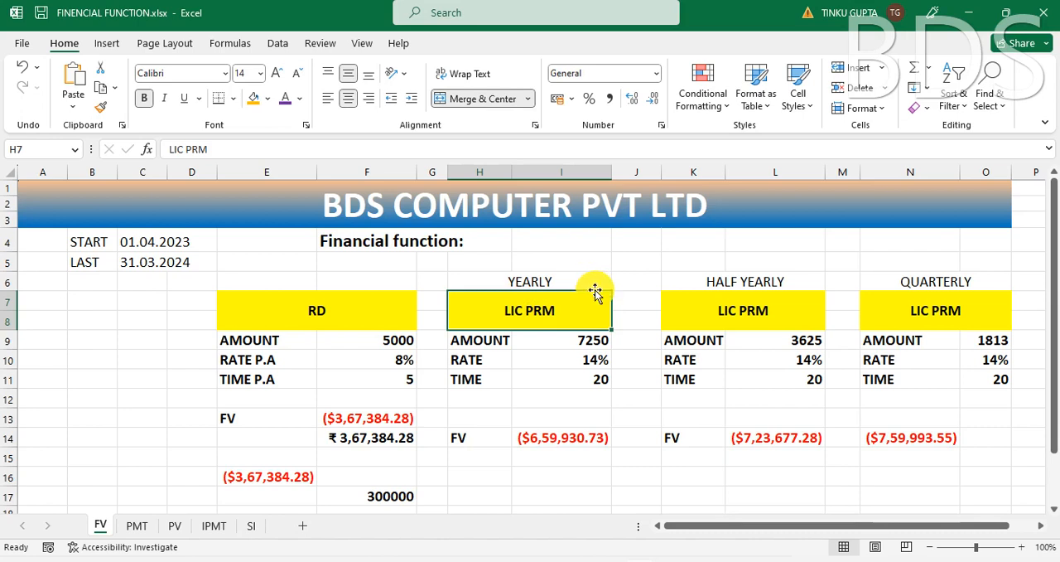
left_click(526, 278)
left_click(768, 299)
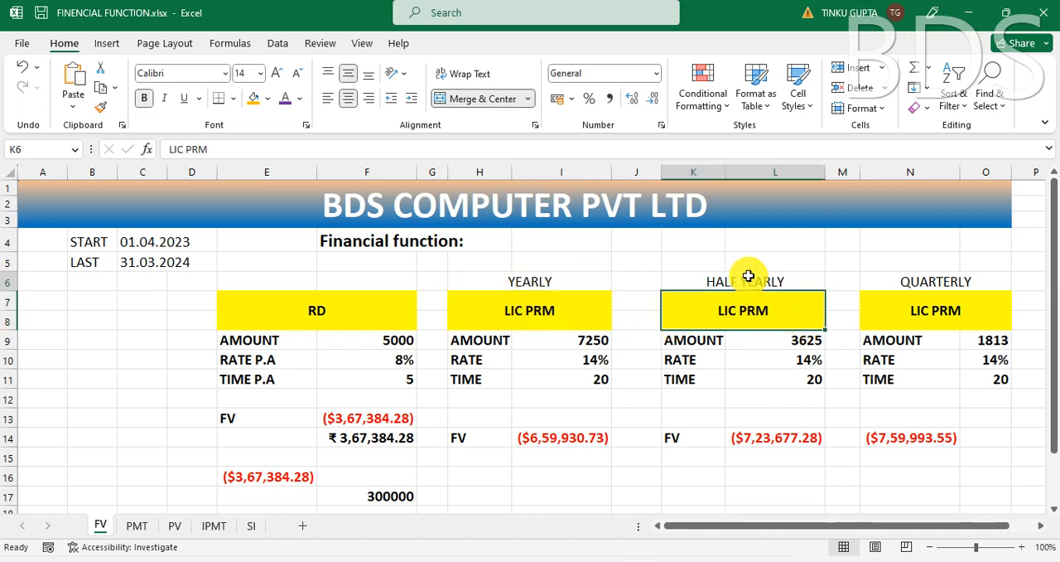
left_click(748, 275)
left_click(932, 308)
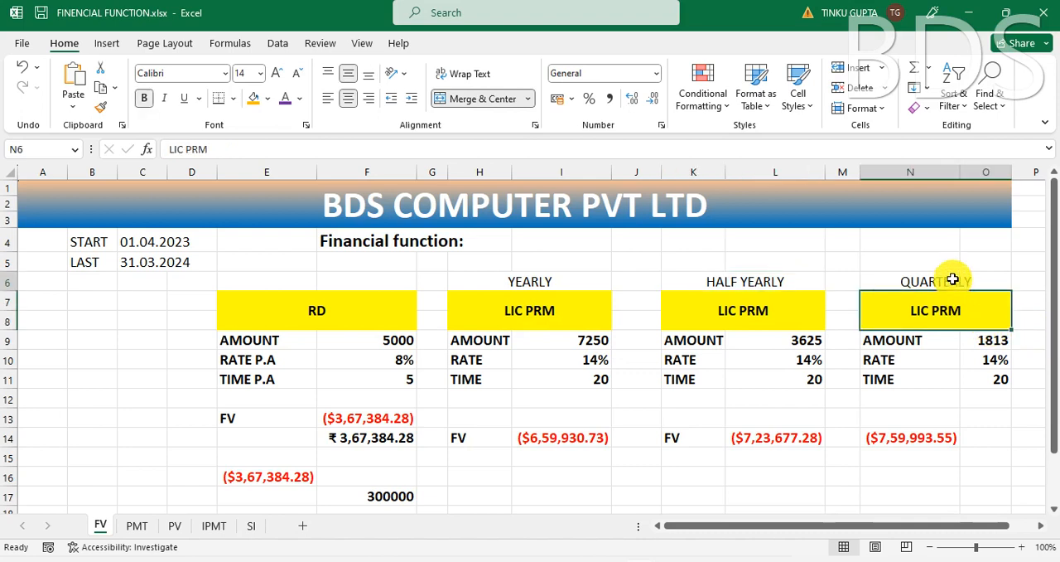
left_click(953, 280)
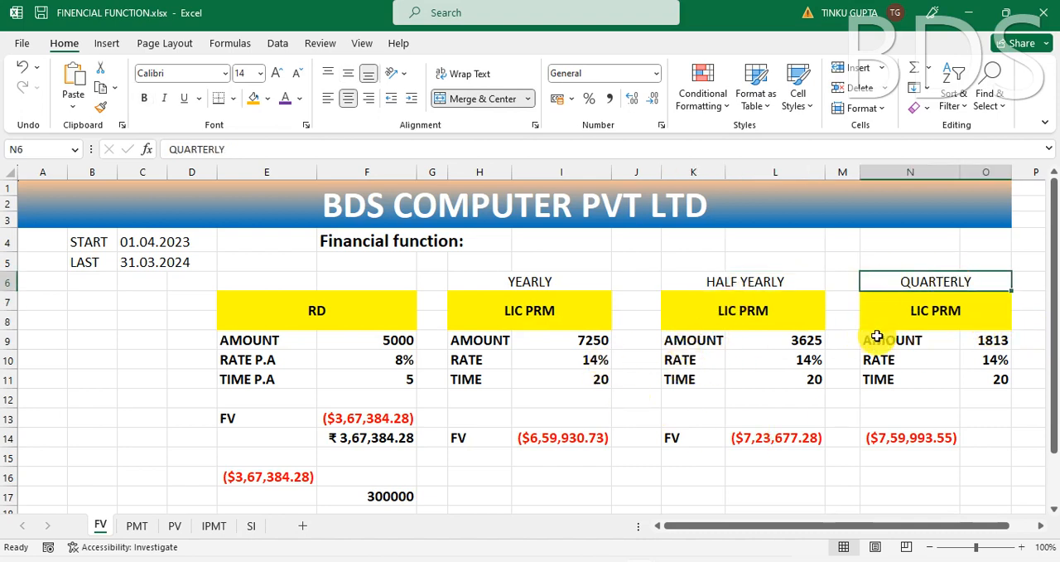
Step: Compare the time, rate and amount inputs across the LIC PRM tables
left_click(758, 381)
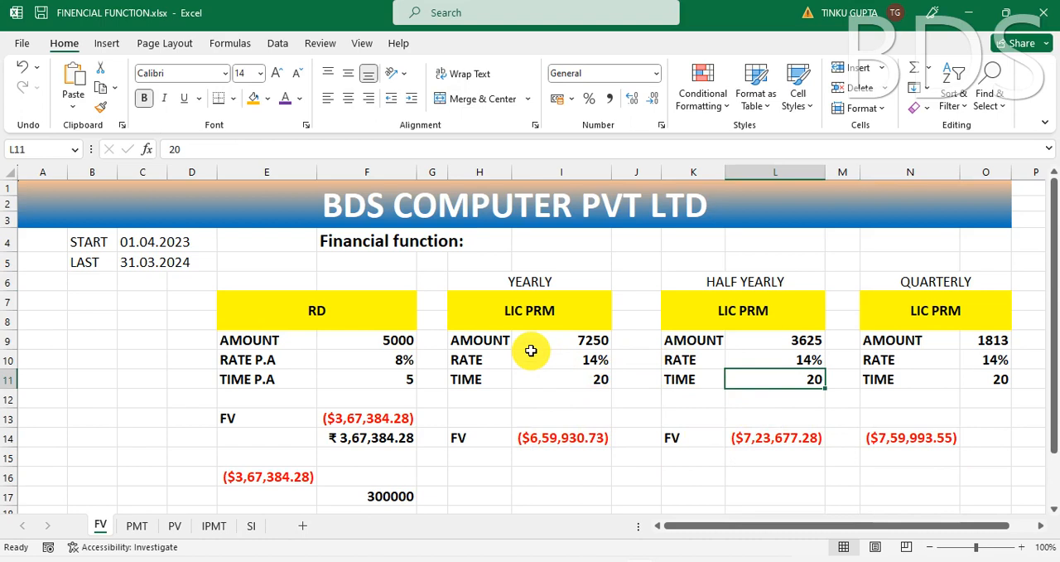
left_click(588, 375)
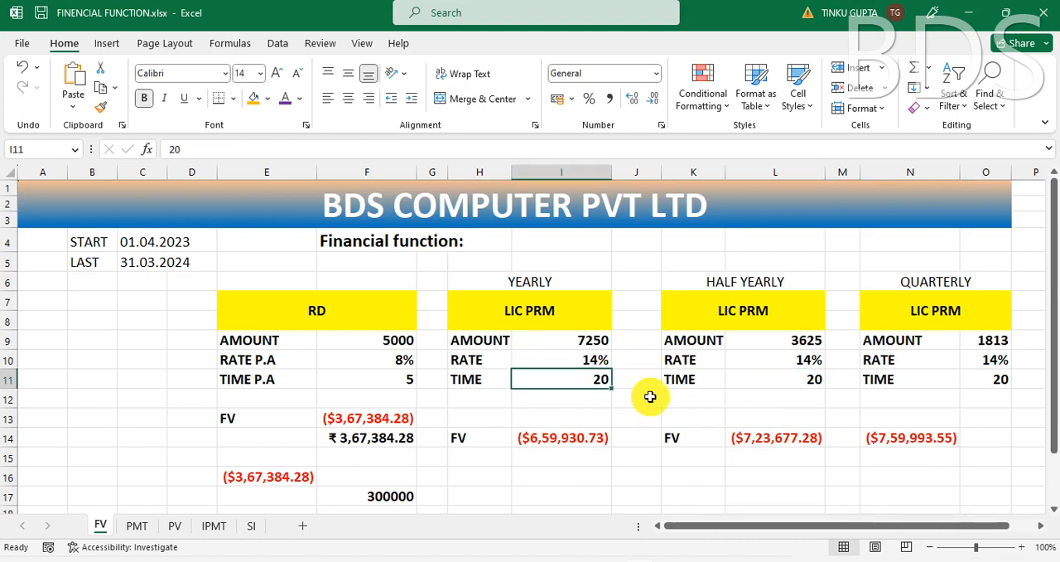
left_click(783, 379)
left_click(571, 363)
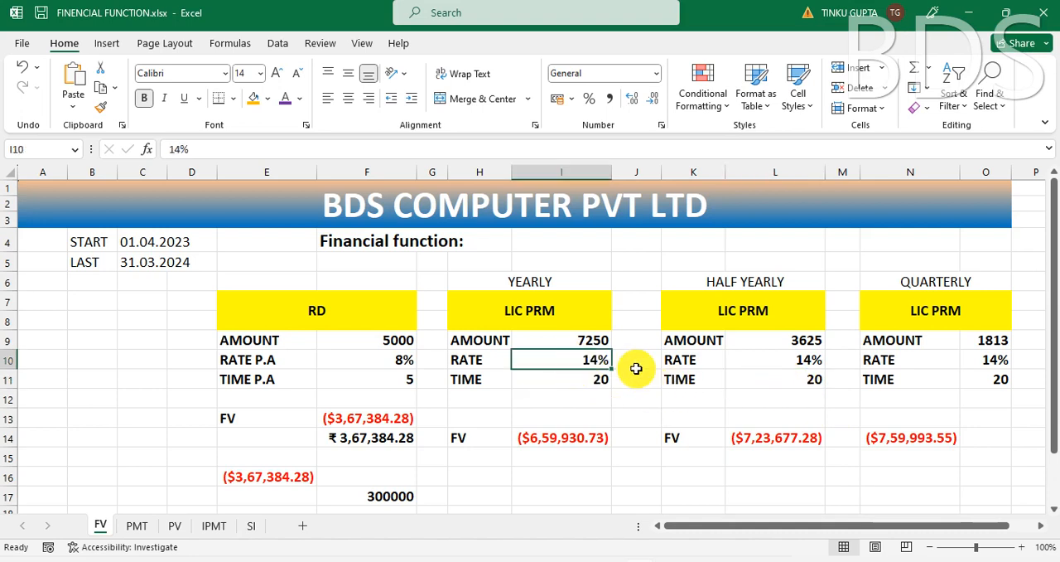
left_click(779, 365)
left_click(995, 361)
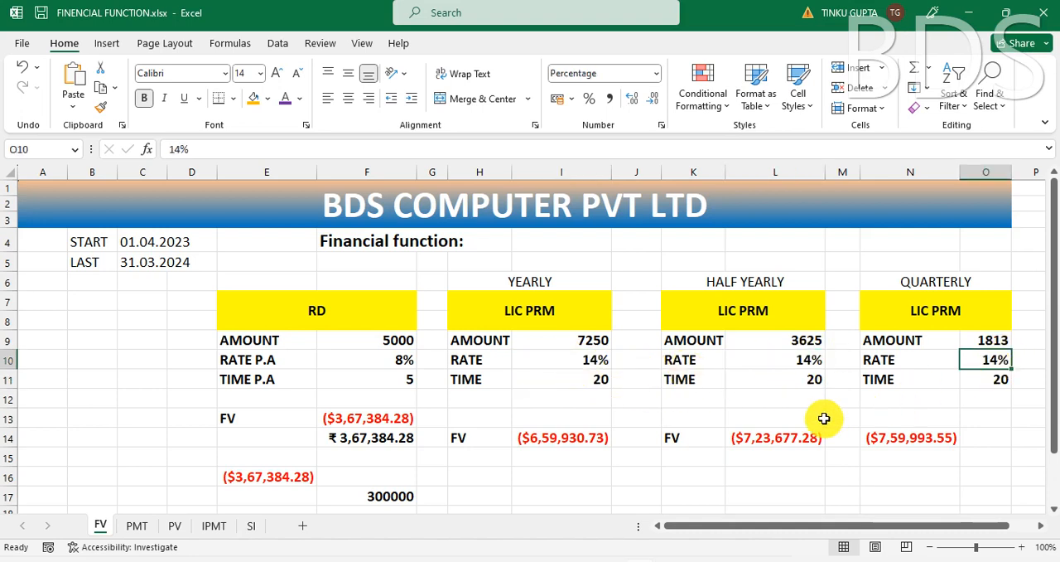
left_click(486, 339)
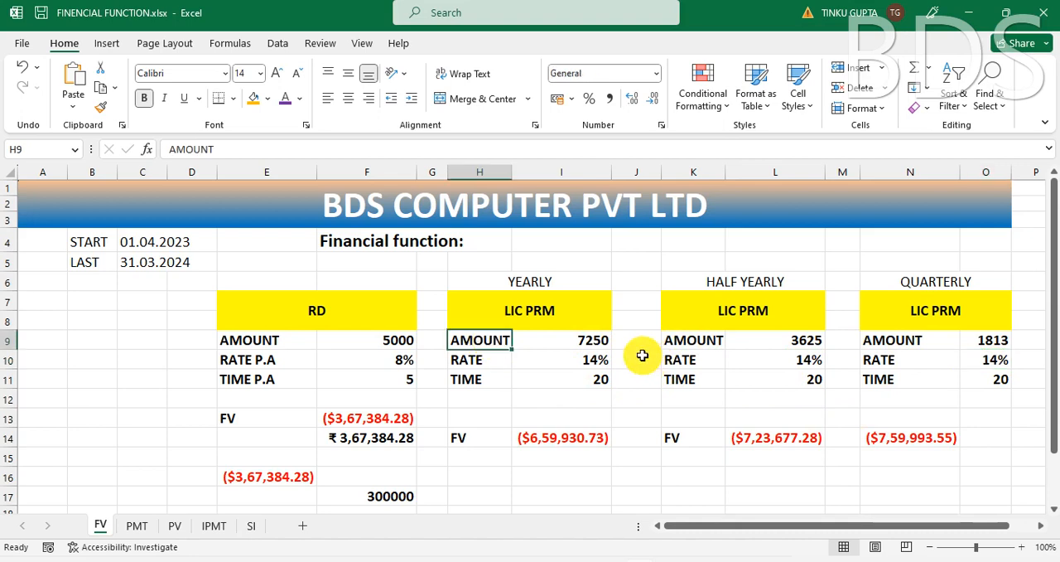
left_click(583, 341)
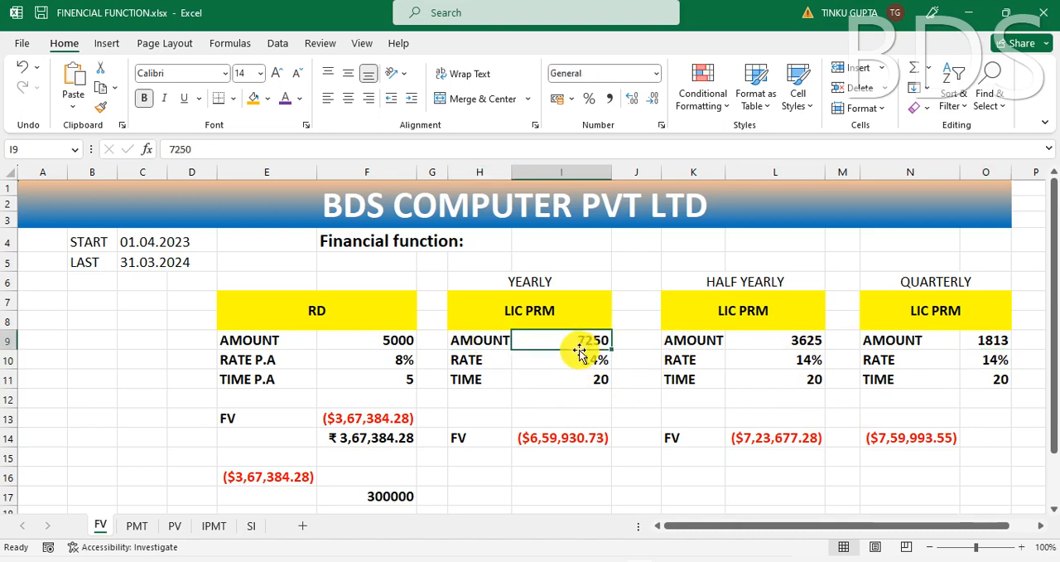
left_click(797, 342)
left_click(579, 342)
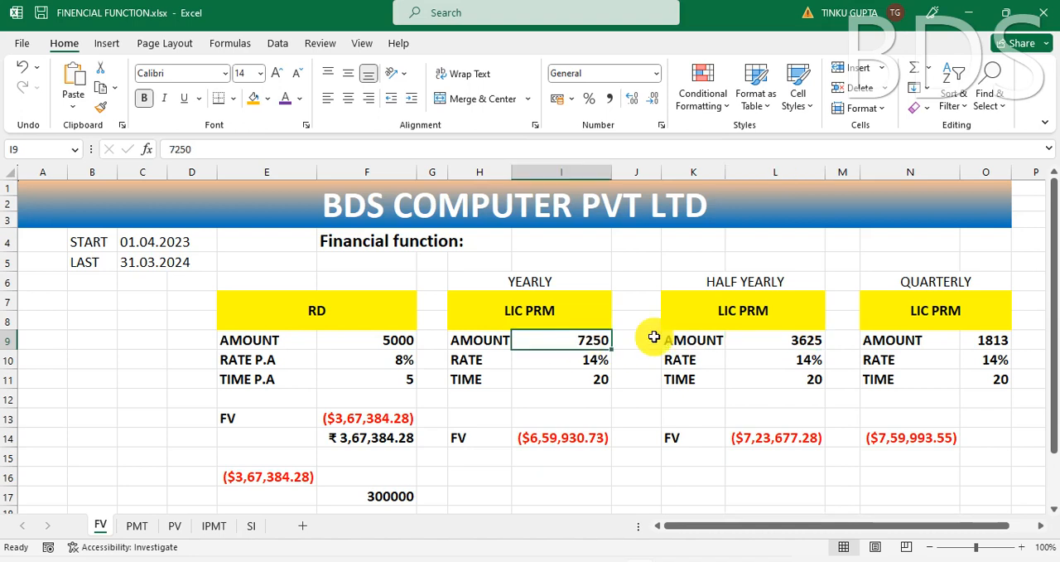
Step: Clear the half-yearly and quarterly premium amounts in L9 and O9
left_click(797, 342)
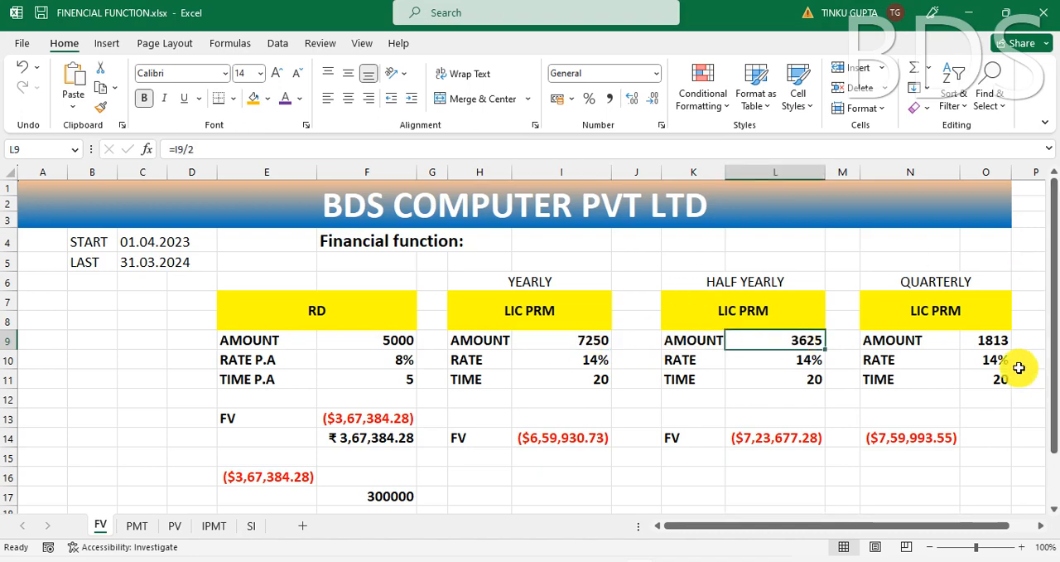
left_click(984, 340)
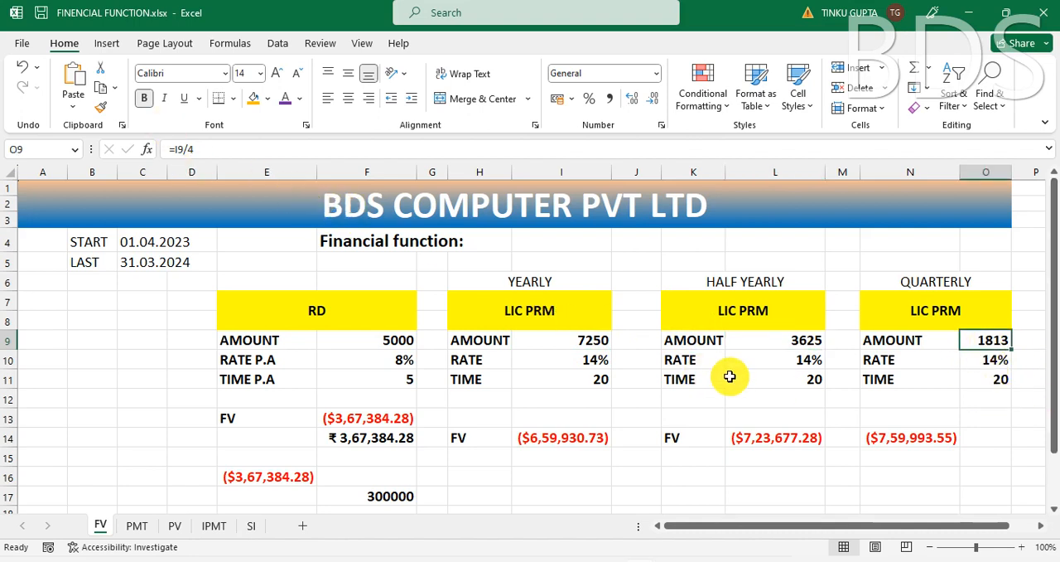
left_click(816, 340)
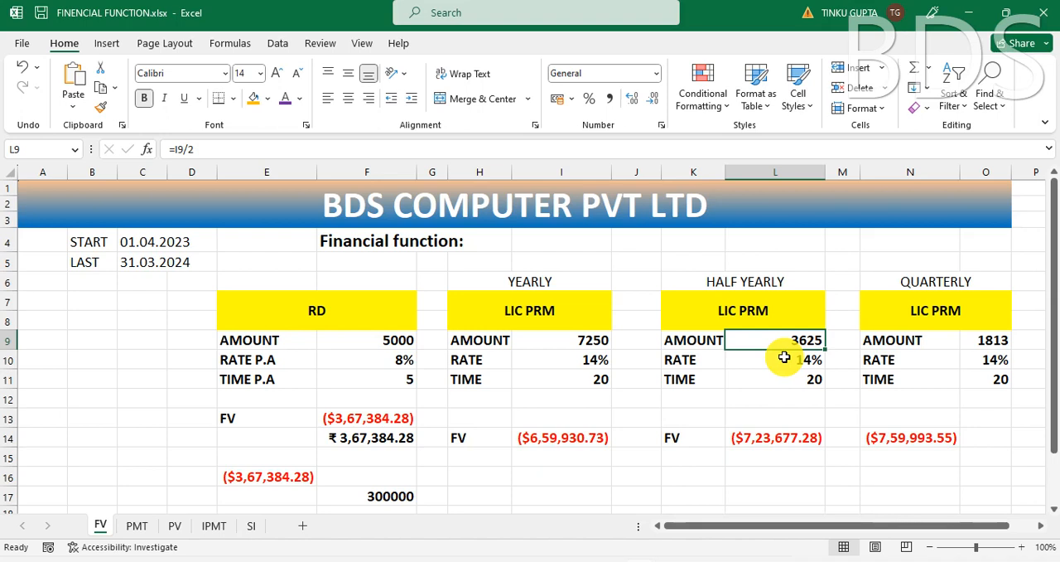
key("Delete")
left_click(977, 339)
key("Delete")
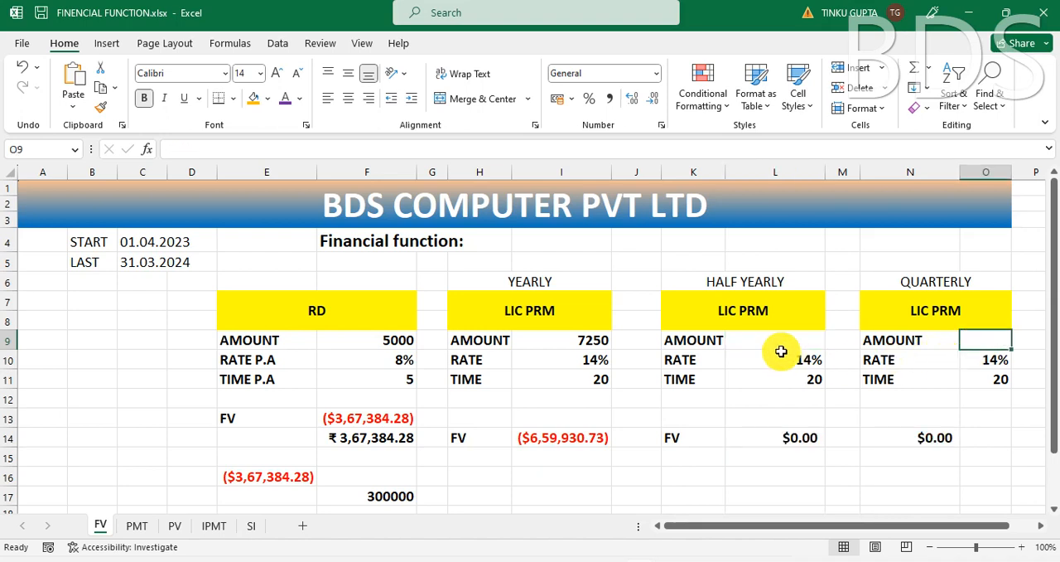
Step: Calculate the half-yearly premium amount in L9 from the yearly amount with =I9/2
left_click(781, 345)
type("=")
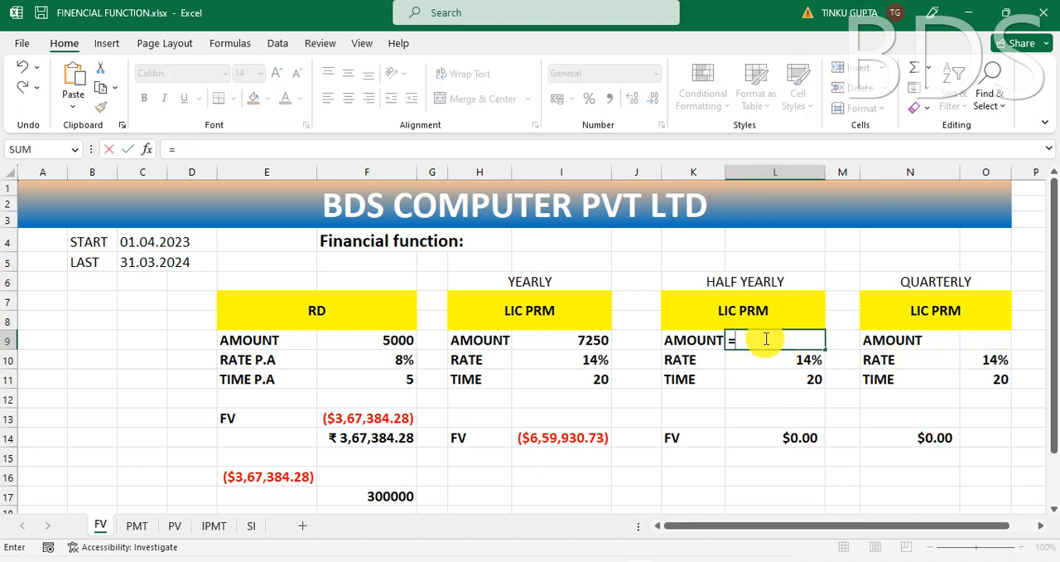
left_click(582, 339)
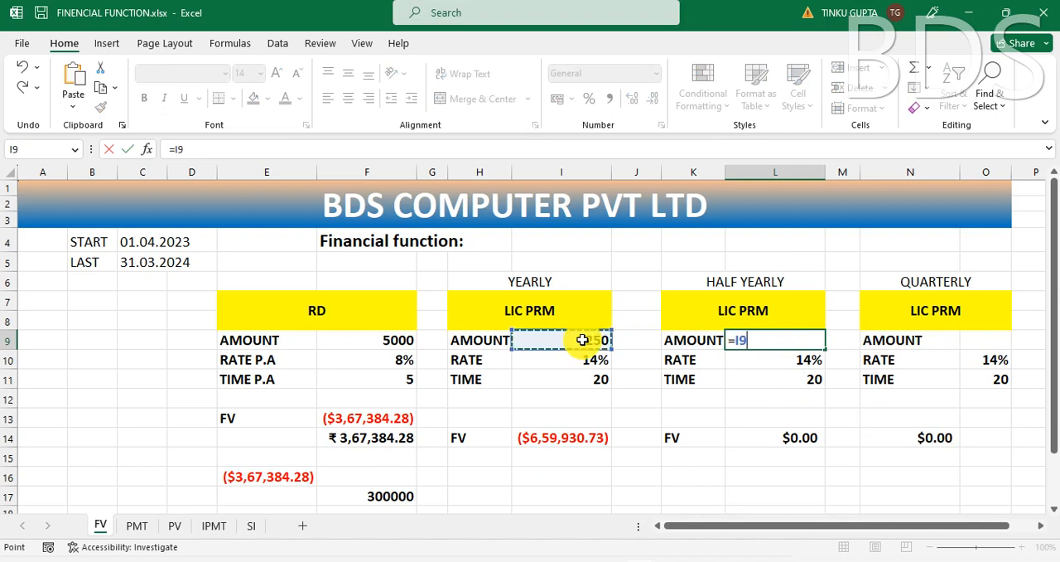
type("/2")
key("Return")
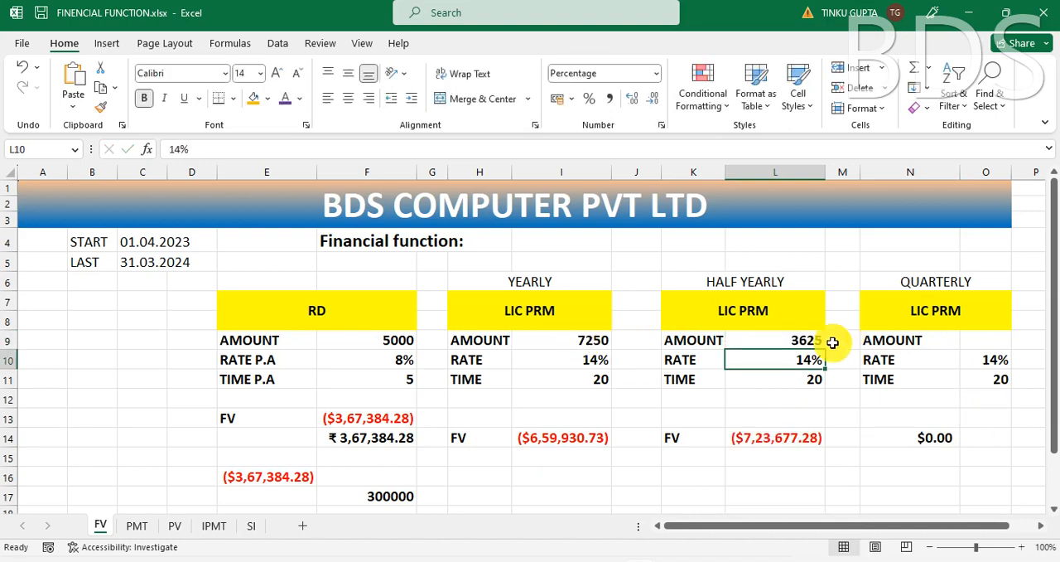
Step: Calculate the quarterly premium amount in O9 from the yearly amount with =I9/4
left_click(988, 338)
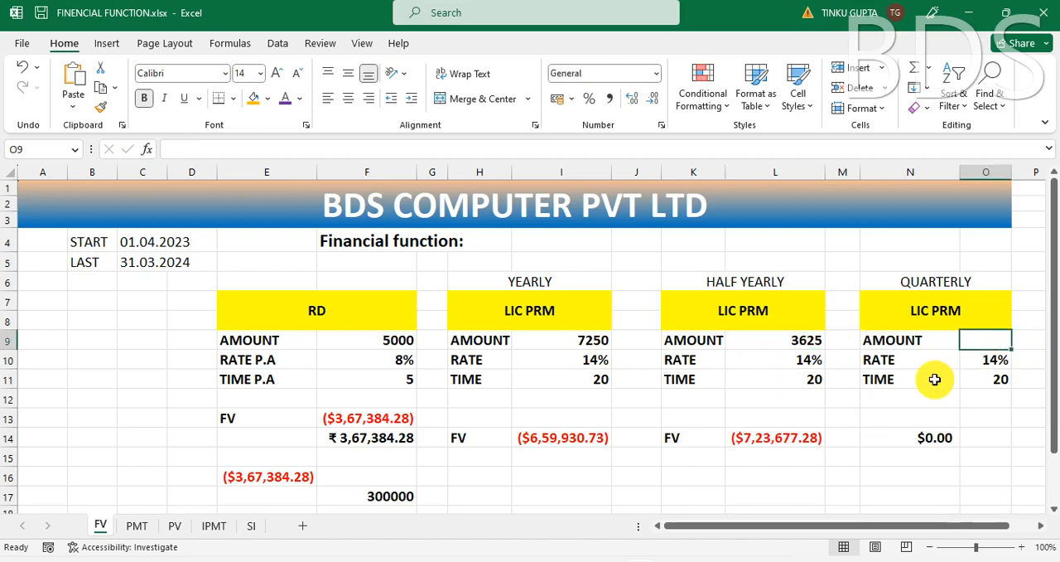
type("=")
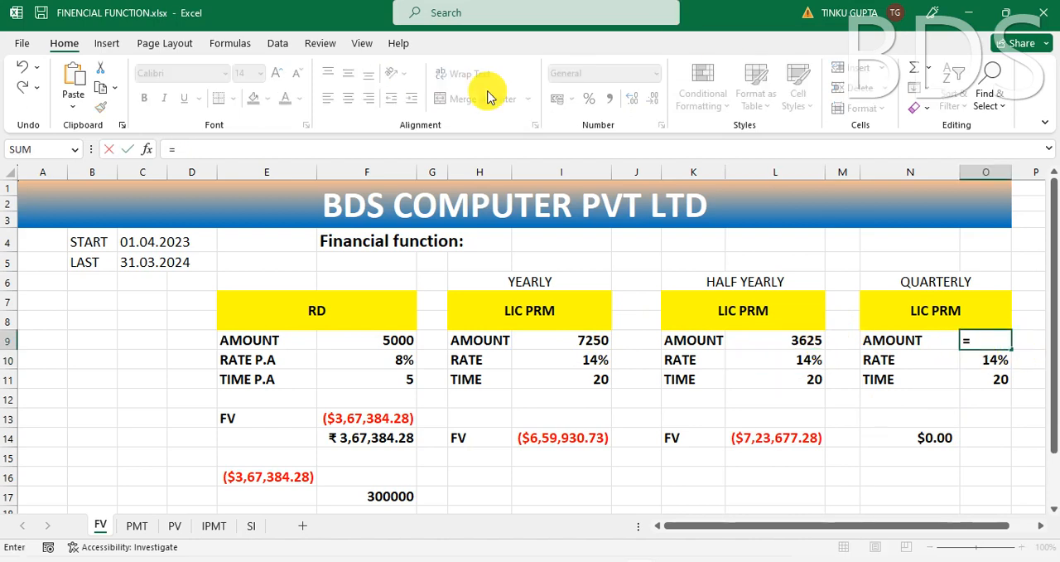
left_click(577, 341)
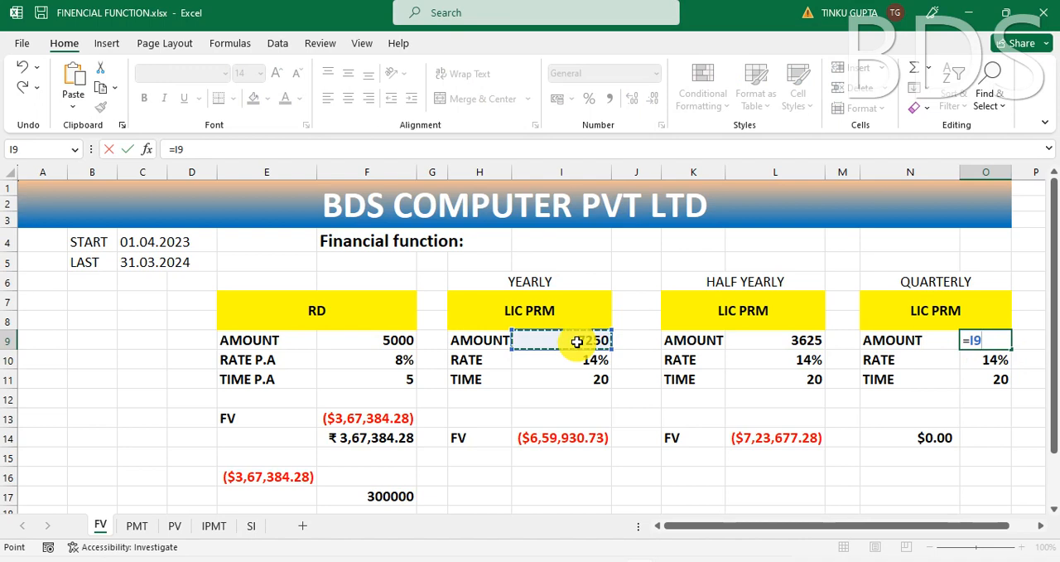
type("/4")
key("Return")
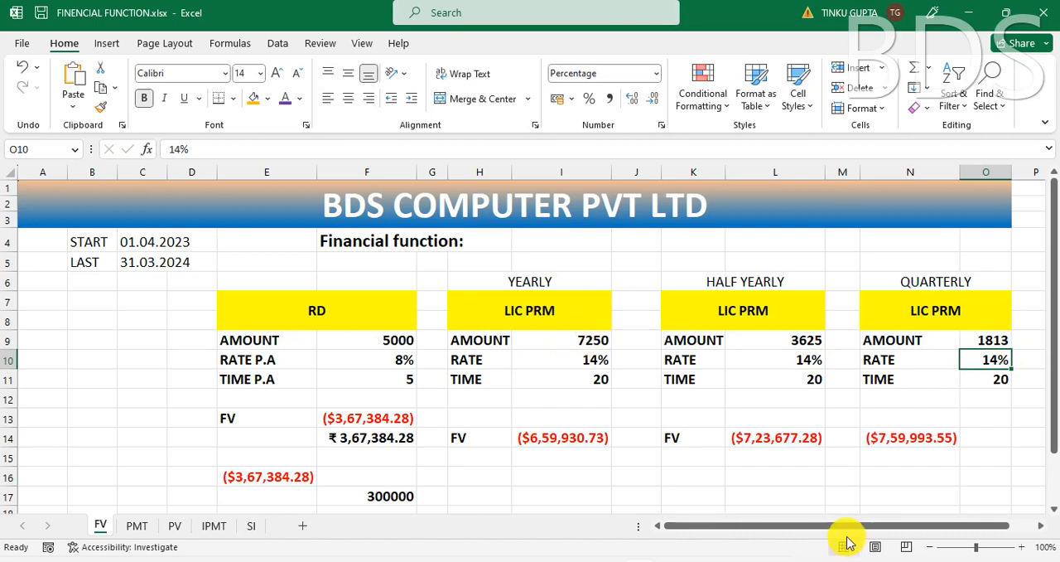
Step: Calculate the yearly LIC premium's future value in I15 from its rate, time and amount with =FV(I10,I11,I9)
left_click(490, 360)
left_click(596, 359)
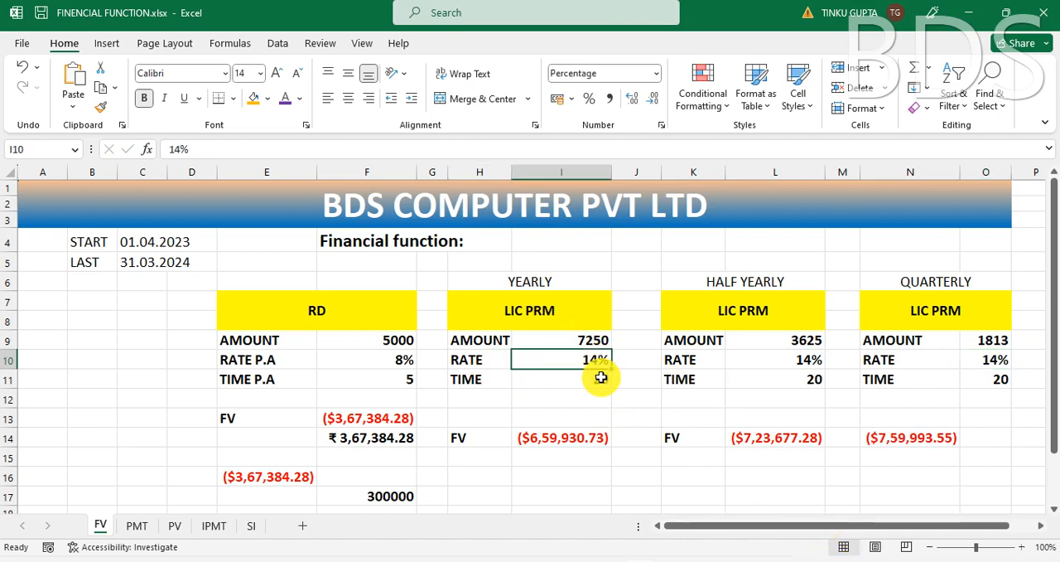
left_click(474, 377)
left_click(600, 386)
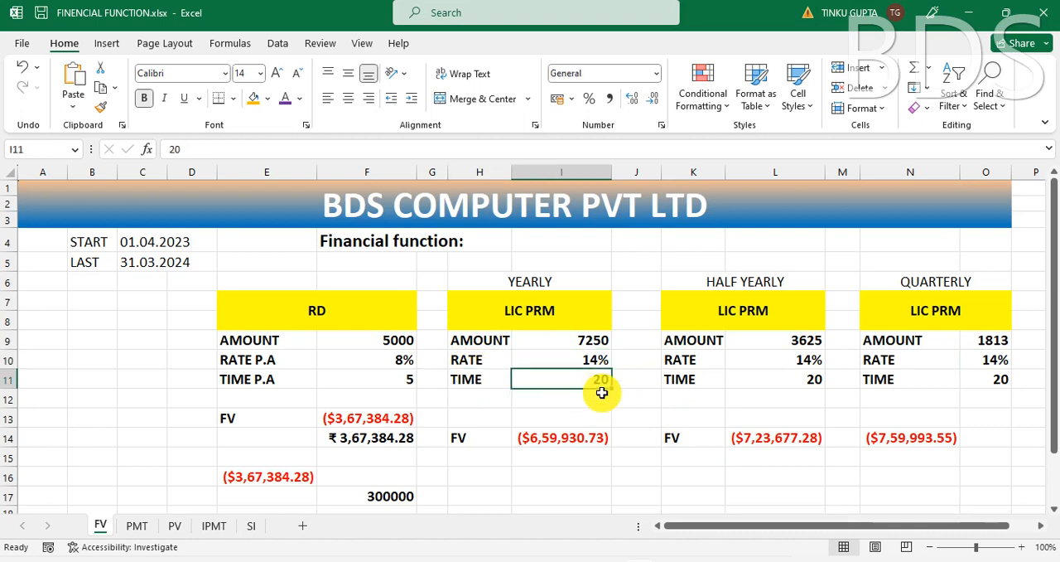
left_click(543, 448)
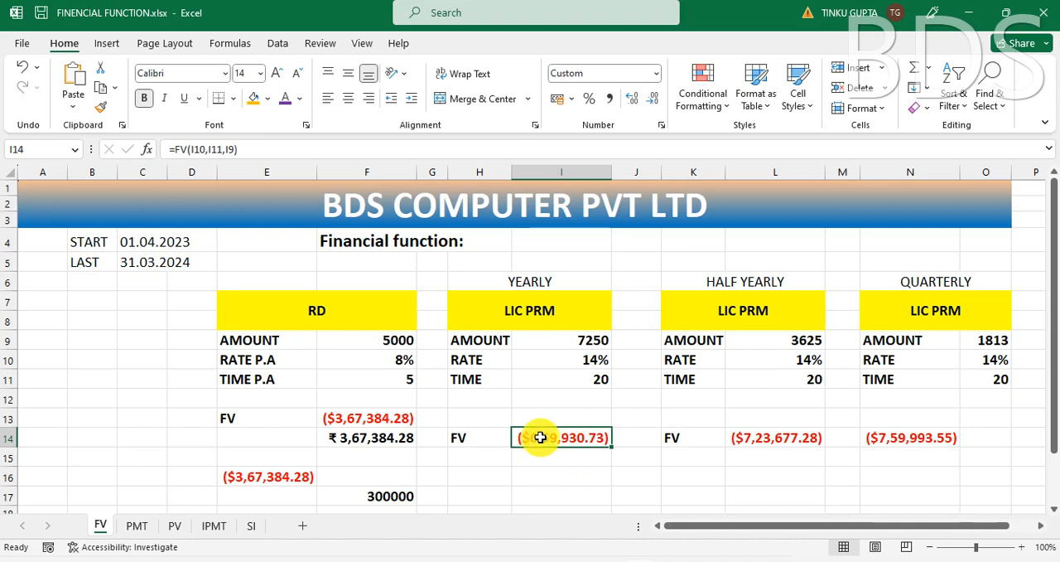
left_click(564, 458)
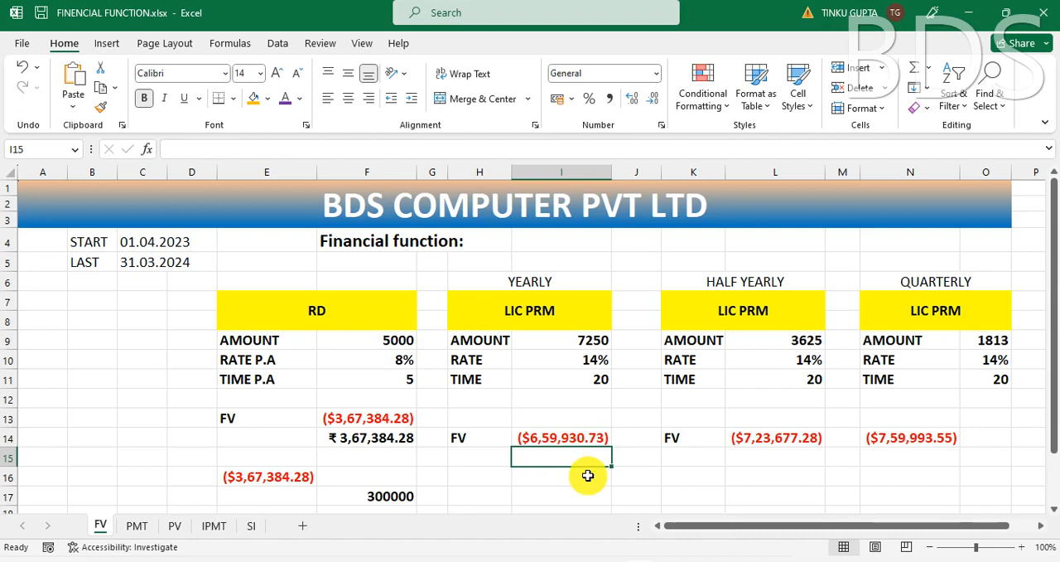
type("=FV")
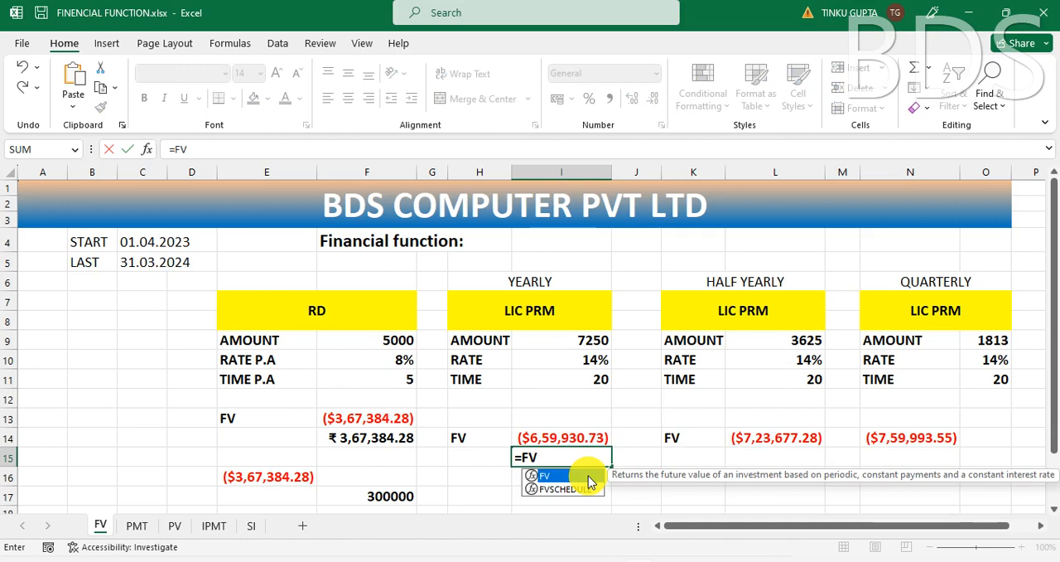
double_click(588, 474)
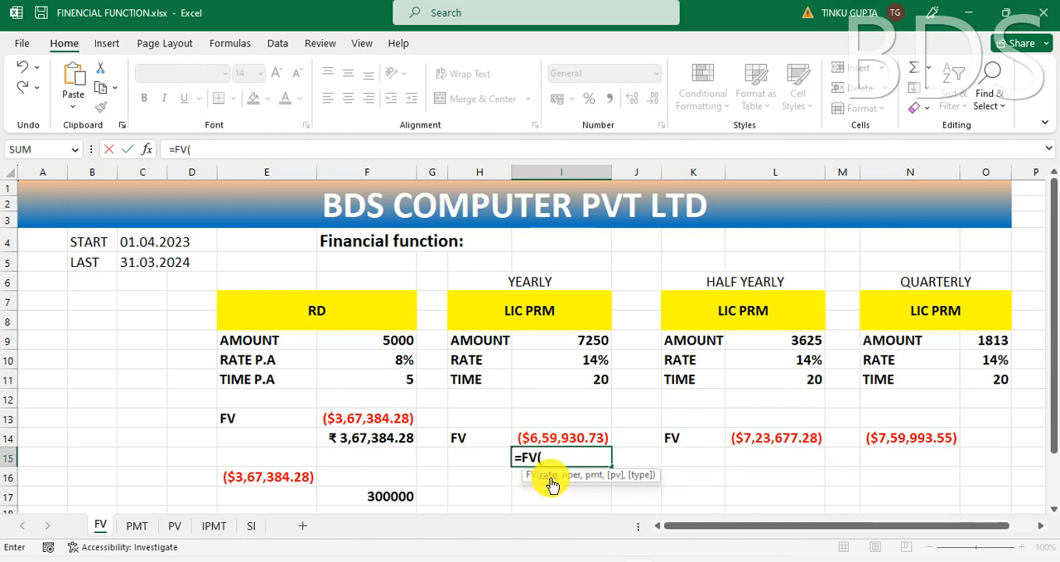
left_click(596, 359)
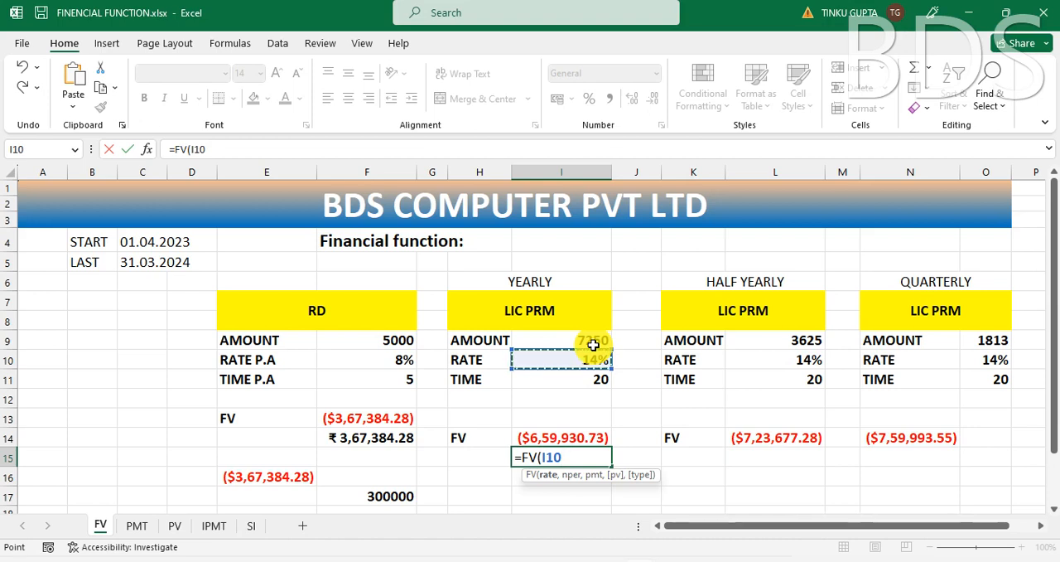
type(",")
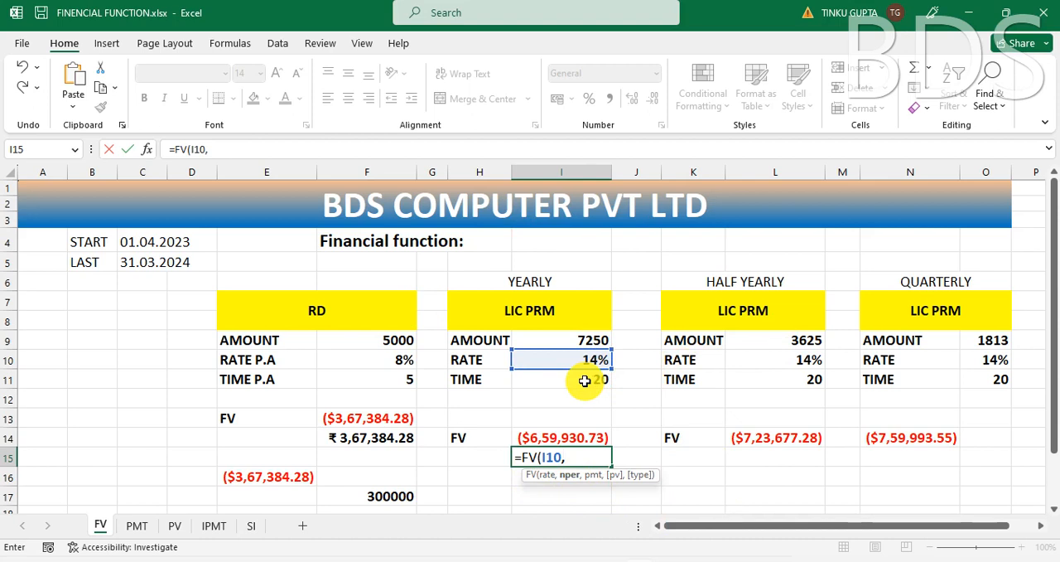
left_click(584, 380)
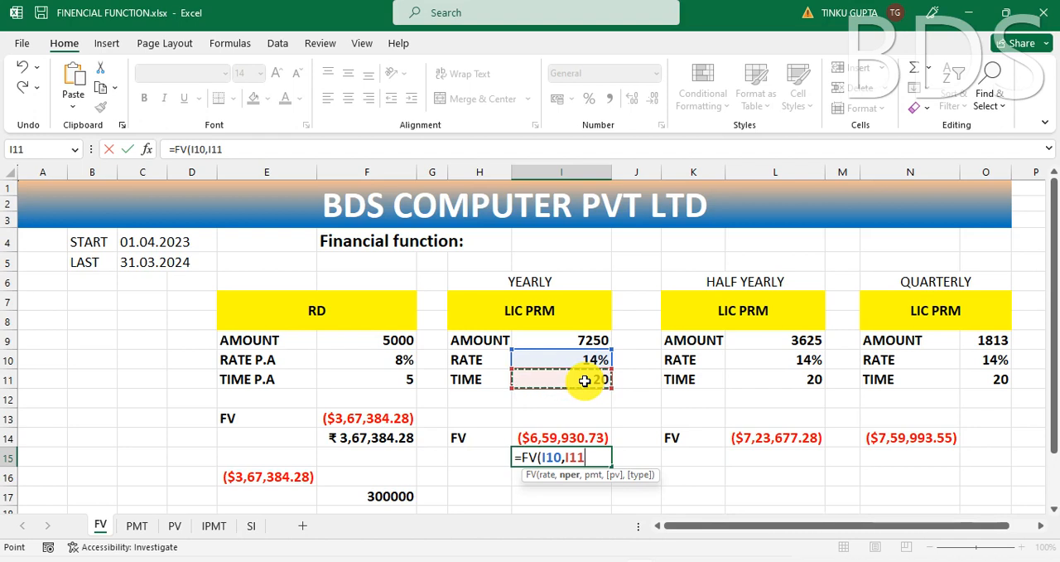
type(",")
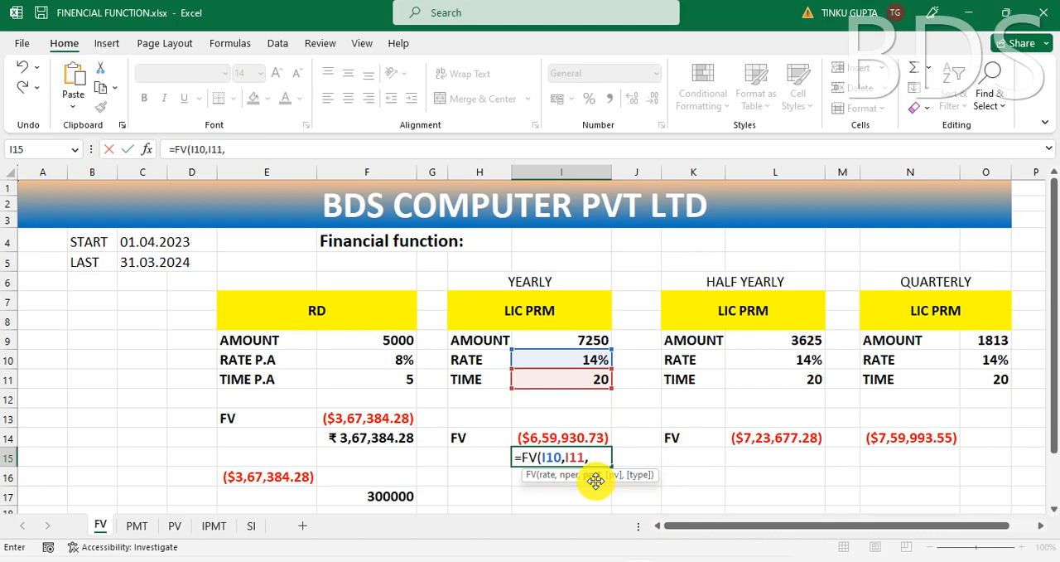
left_click(587, 341)
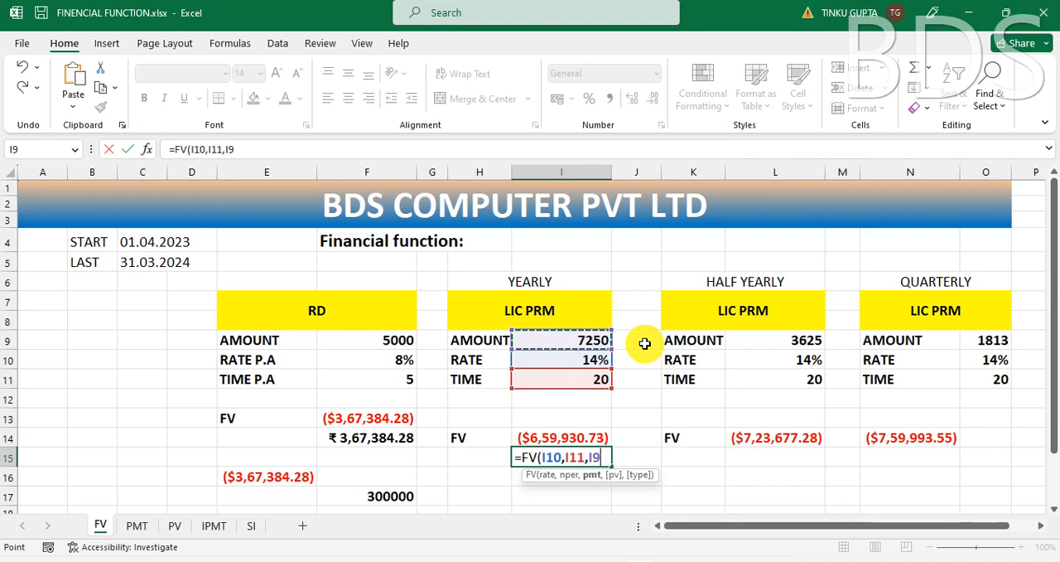
type(")")
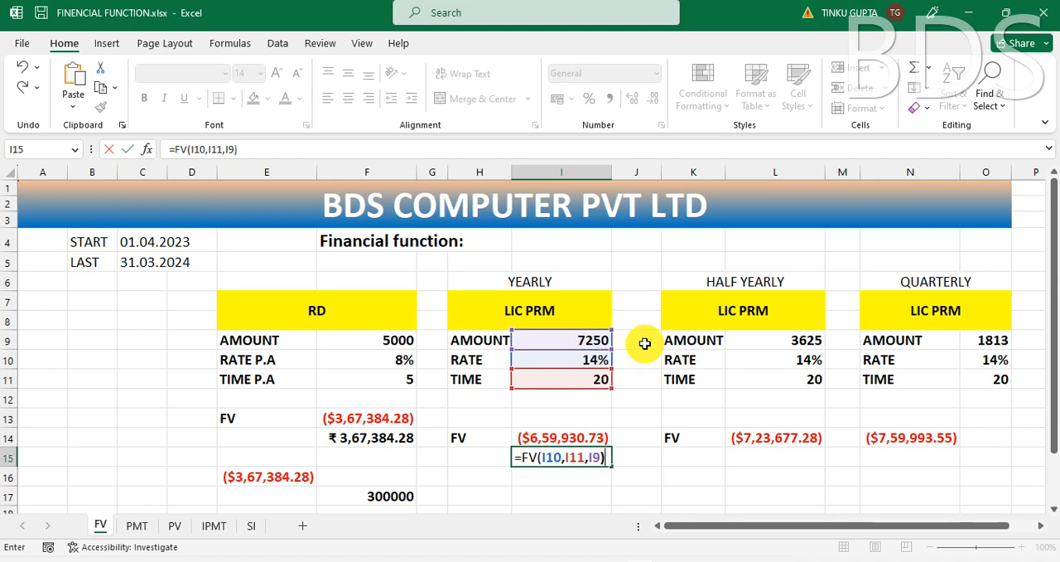
key("Return")
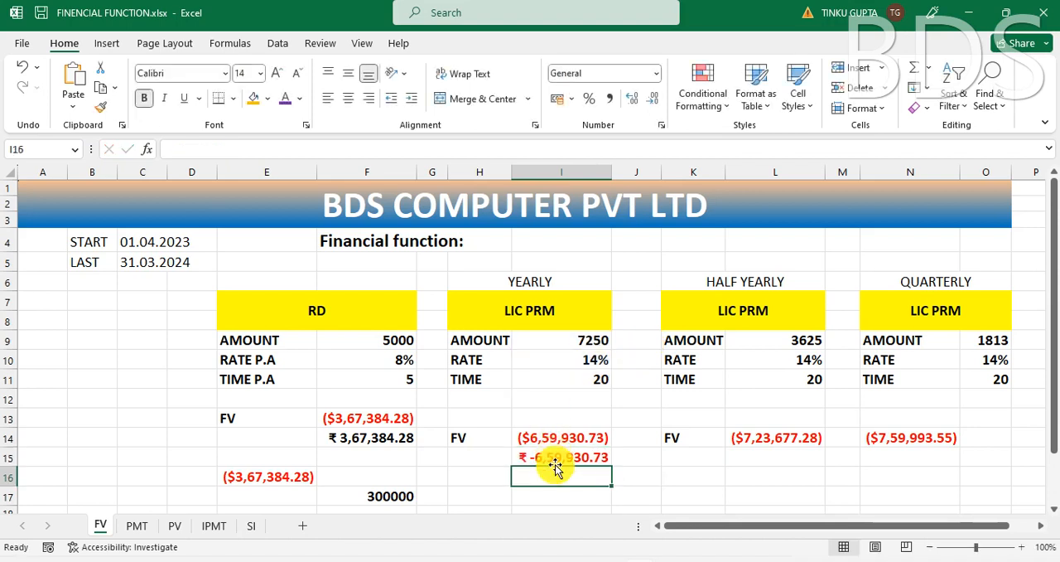
Step: Reverse the sign of the yearly future value in I15 with a leading minus, making it =-FV(I10,I11,I9)
left_click(562, 457)
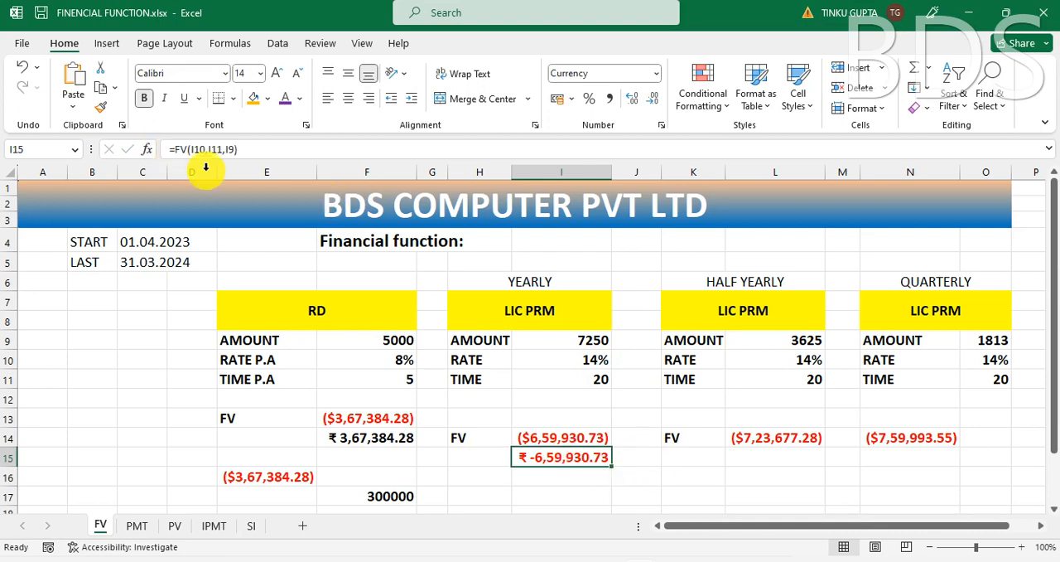
double_click(522, 463)
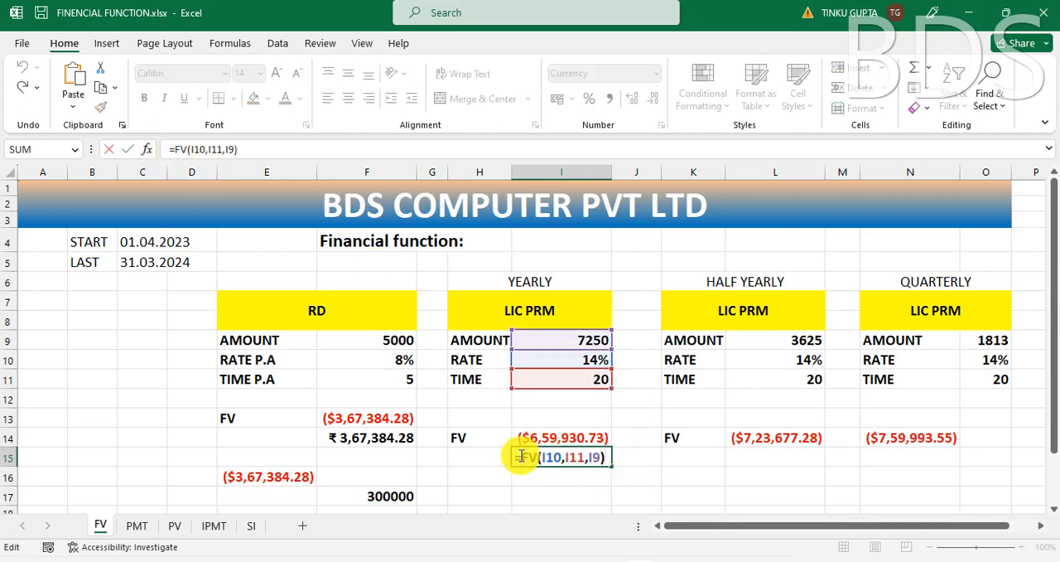
type("-")
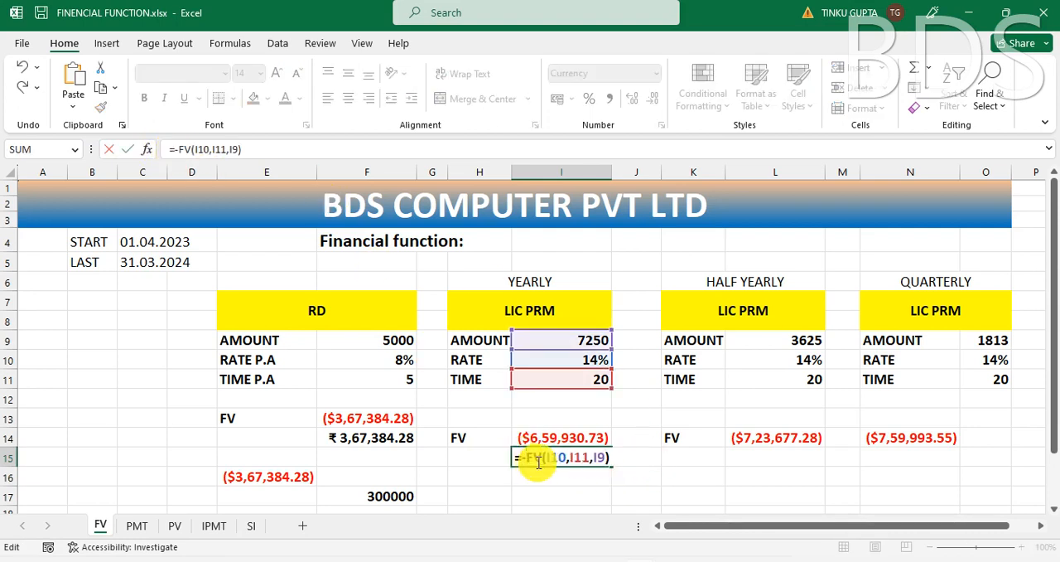
key("ctrl+Return")
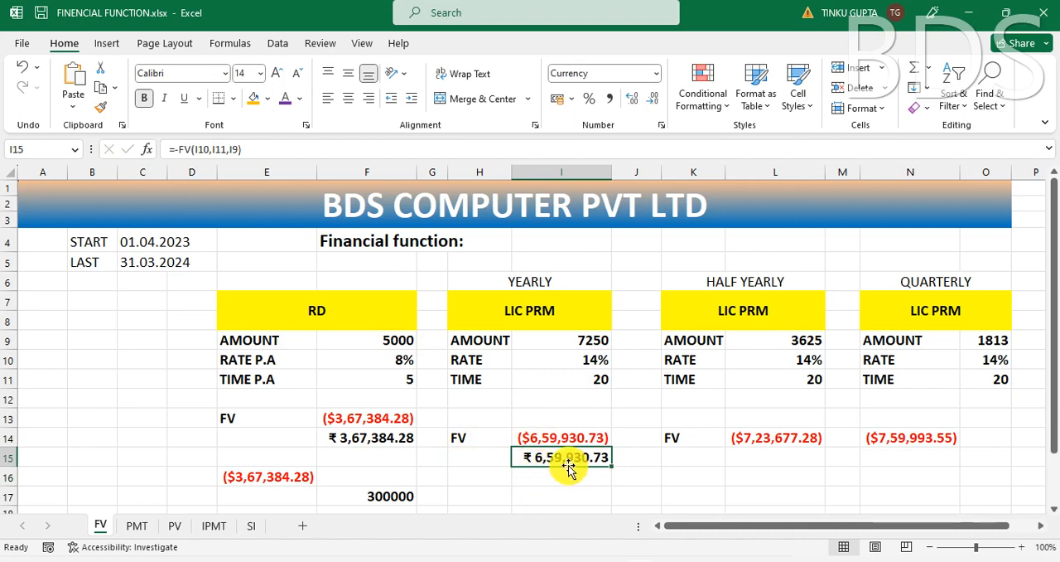
Step: Calculate the total paid in yearly LIC premiums in I17 by multiplying amount by time with =I9*I11
left_click(592, 379)
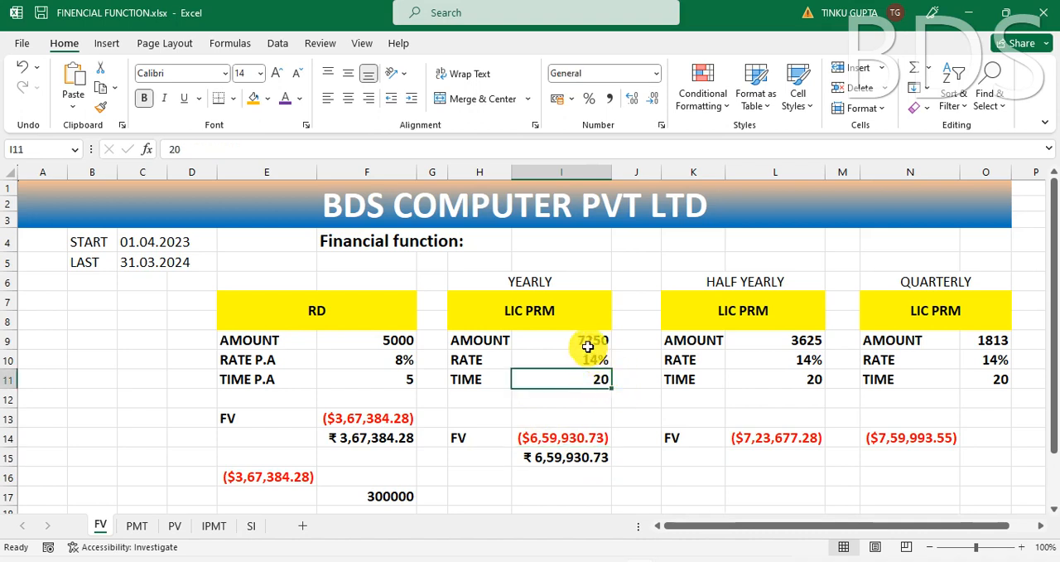
left_click(586, 345)
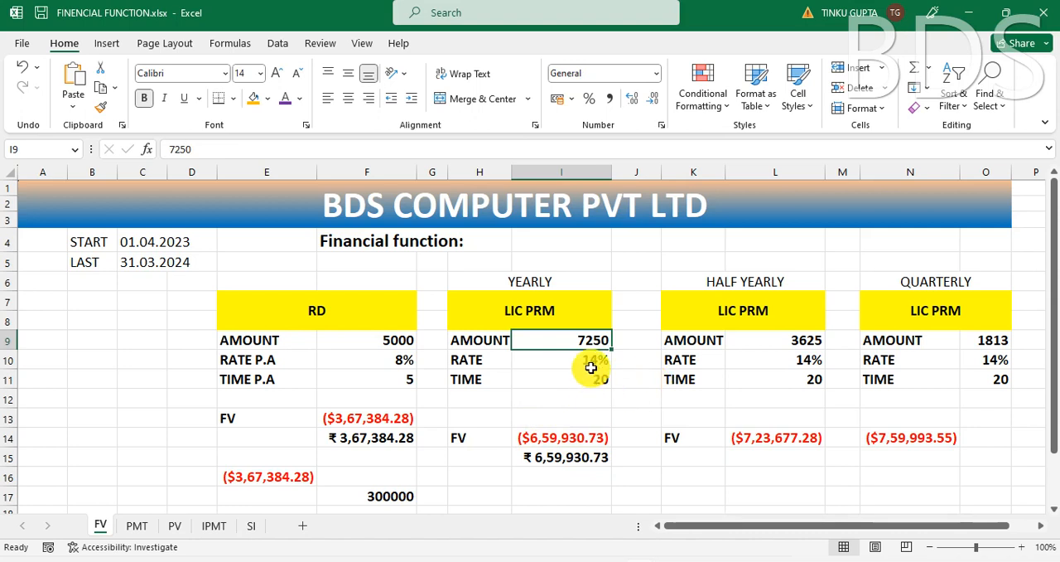
left_click(585, 378)
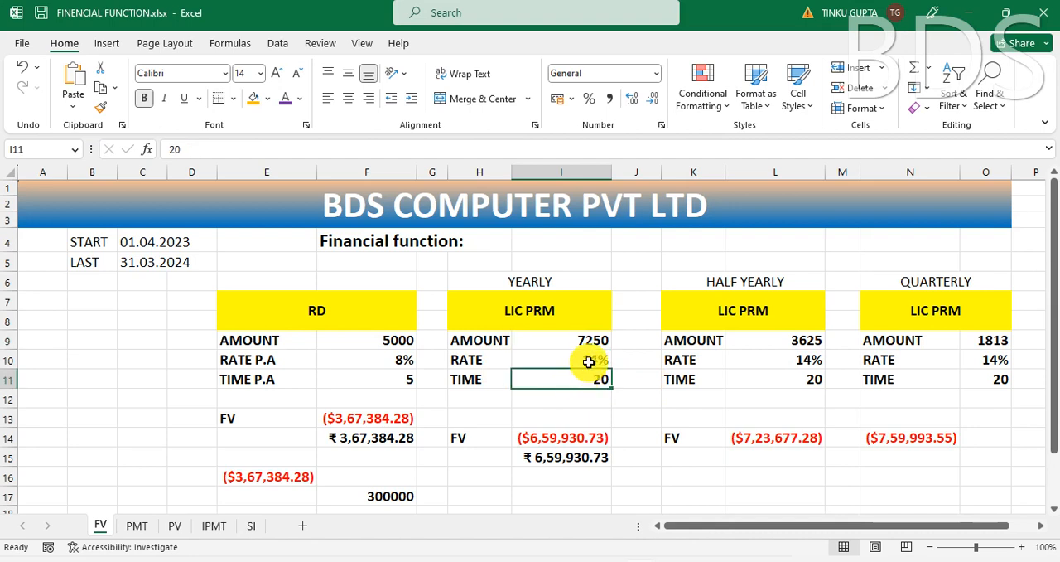
left_click(587, 361)
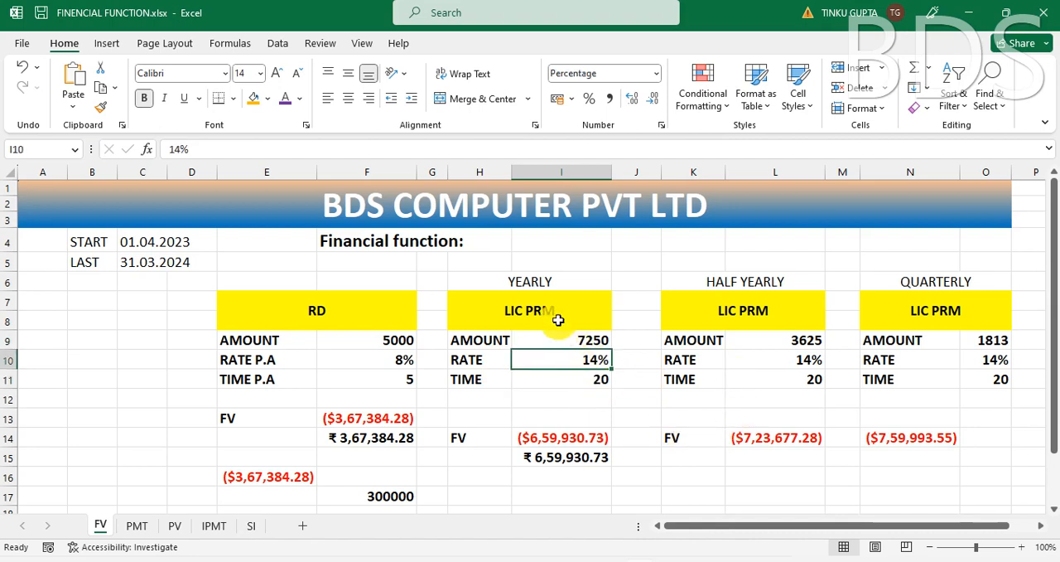
left_click(566, 461)
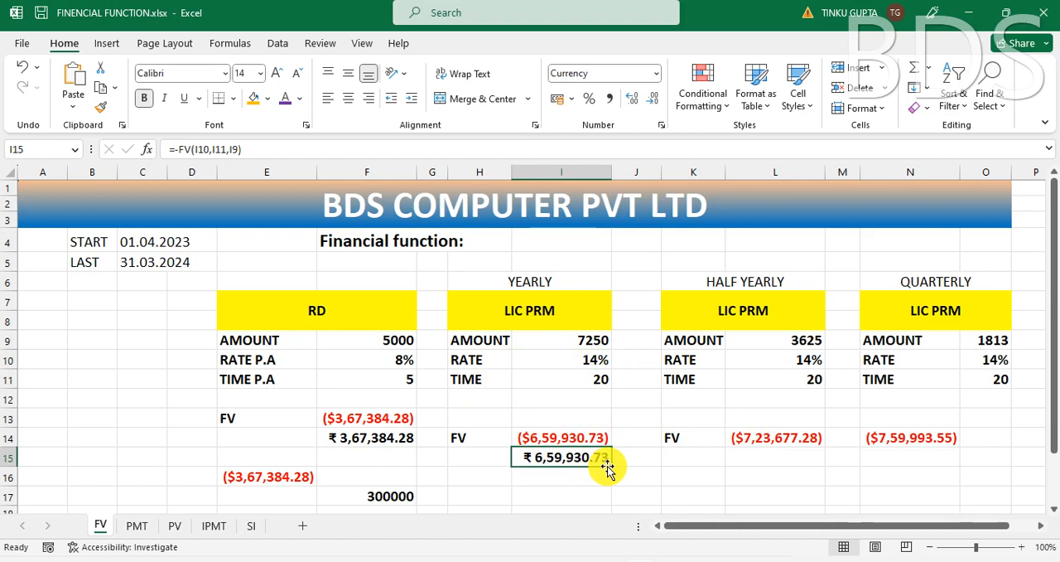
left_click(562, 495)
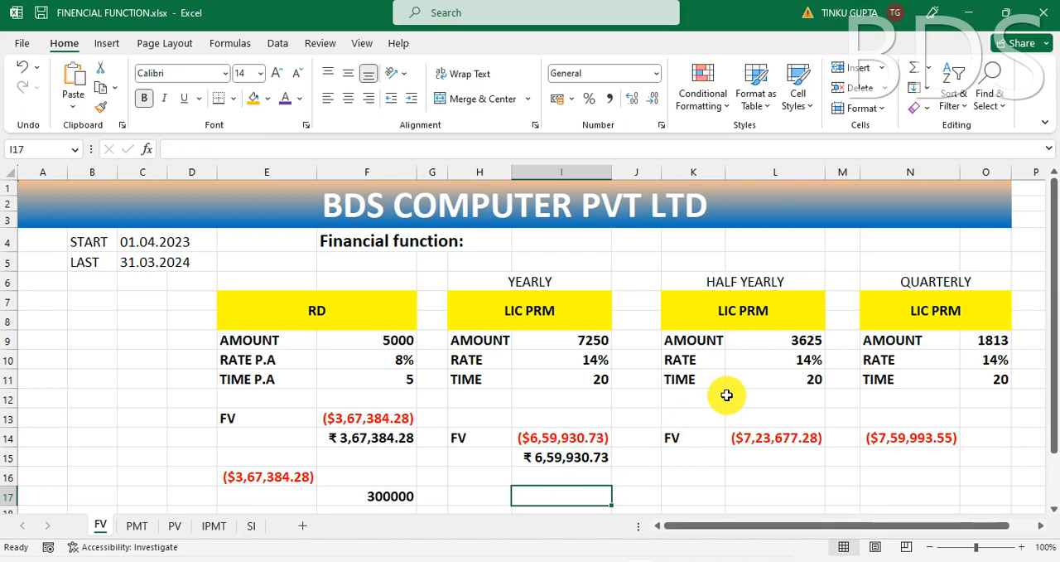
type("=")
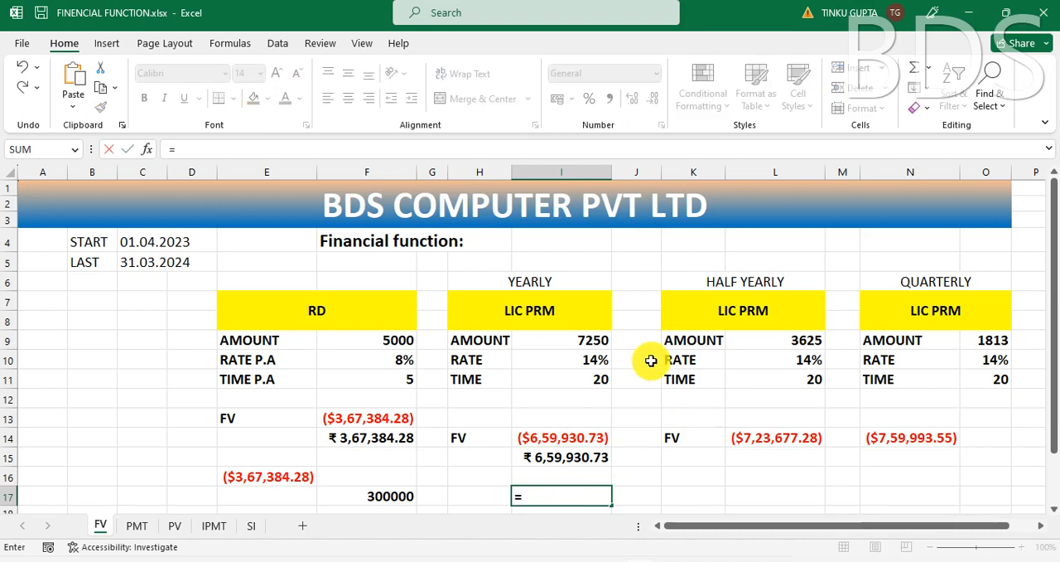
left_click(594, 343)
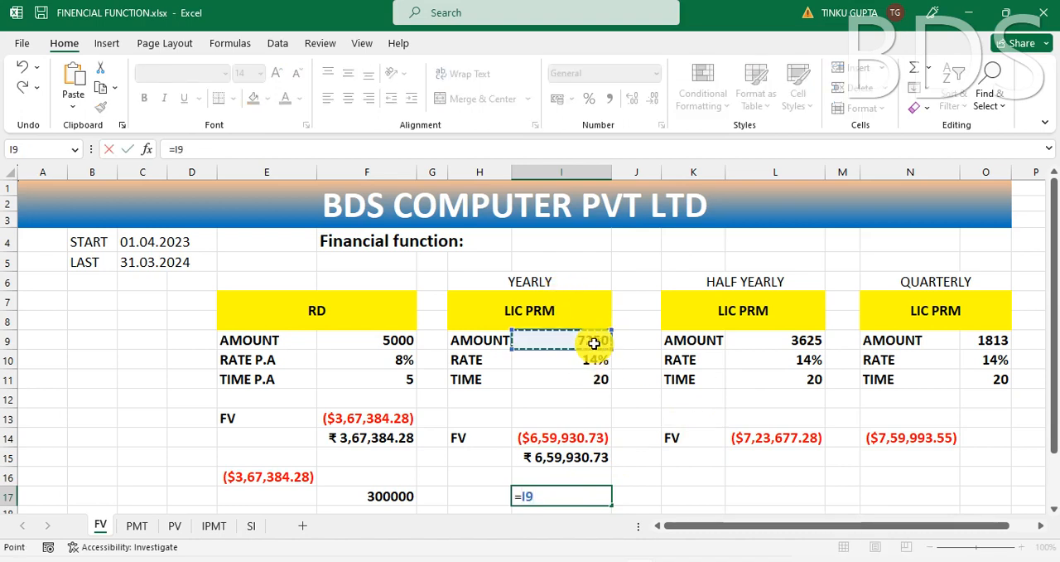
type("*")
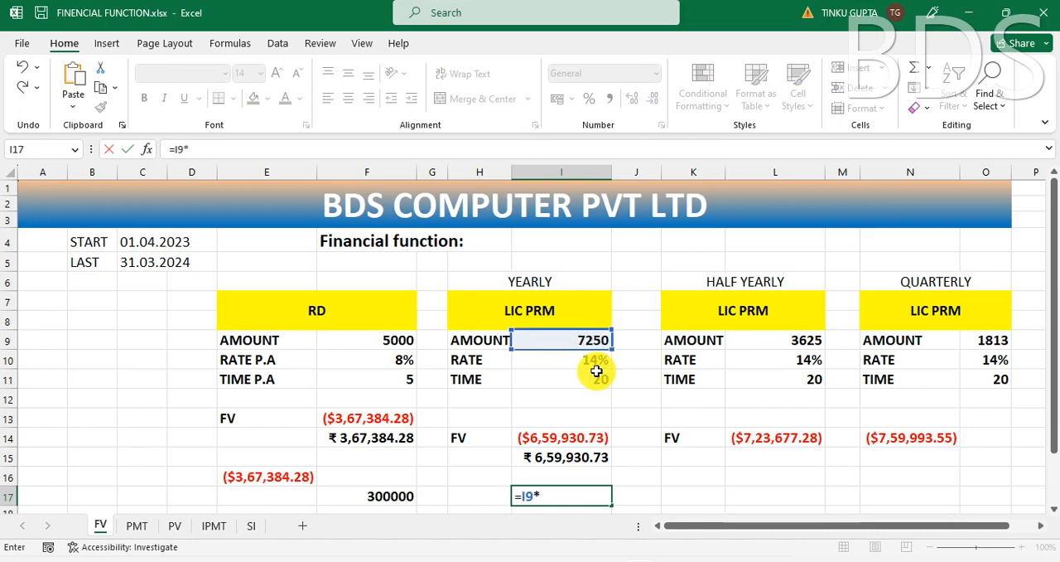
left_click(595, 381)
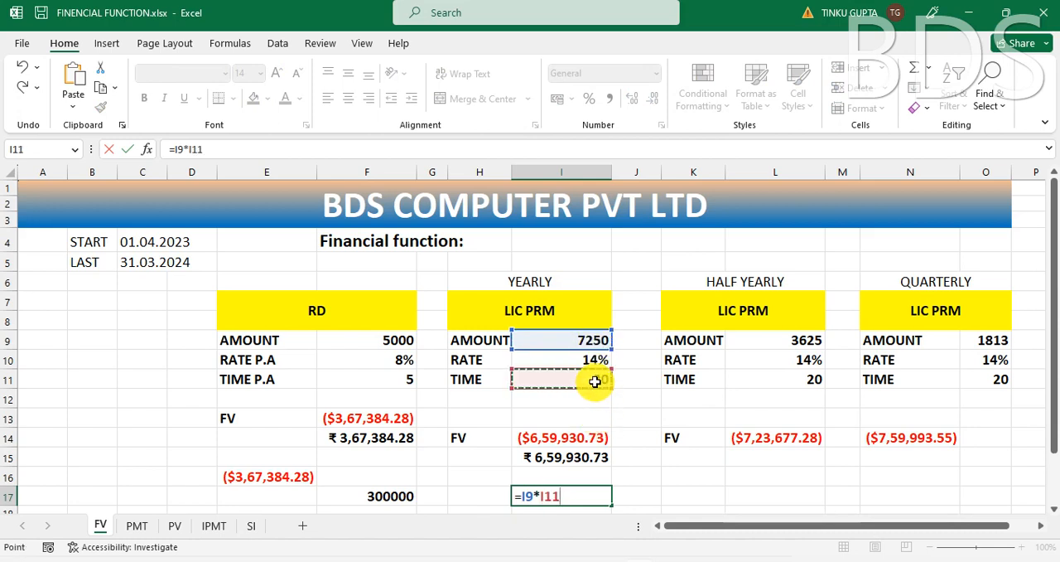
key("Return")
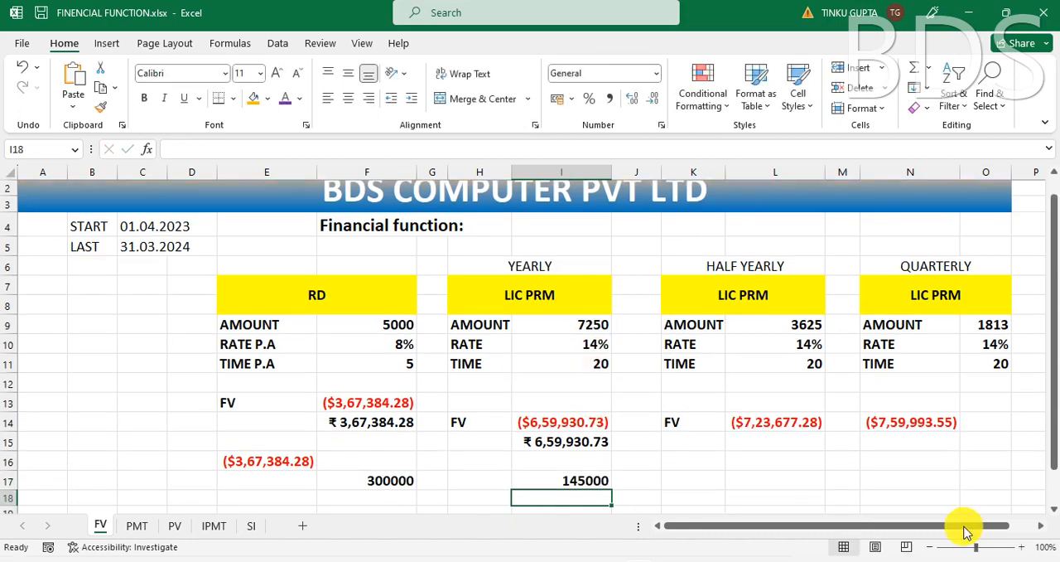
Step: Compare the yearly premium's total paid with its future value, and examine the half-yearly premium's amount and rate against the yearly inputs
left_click(574, 481)
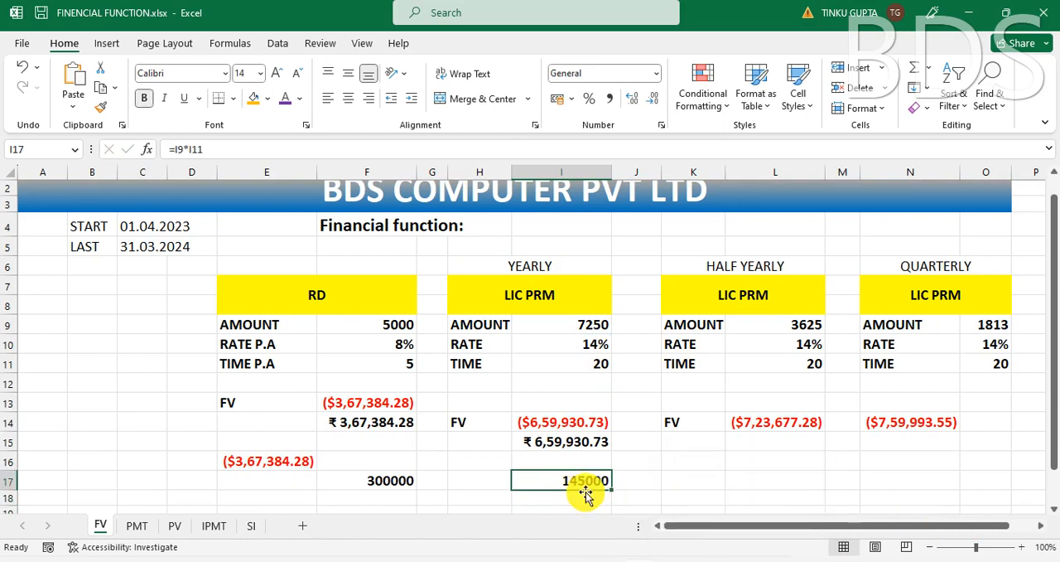
left_click(555, 441)
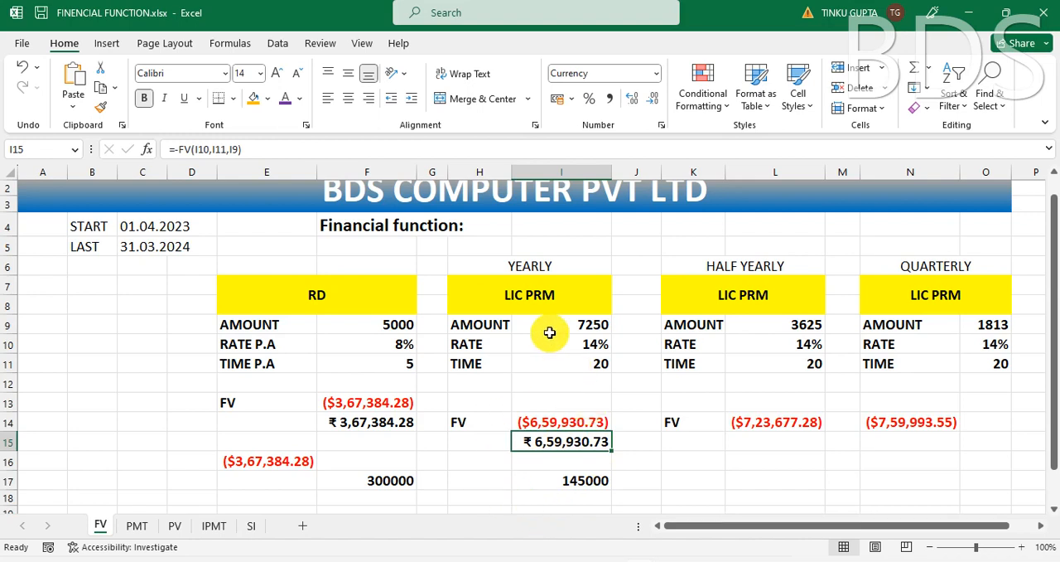
left_click(582, 368)
scroll(583, 373, "up", 1)
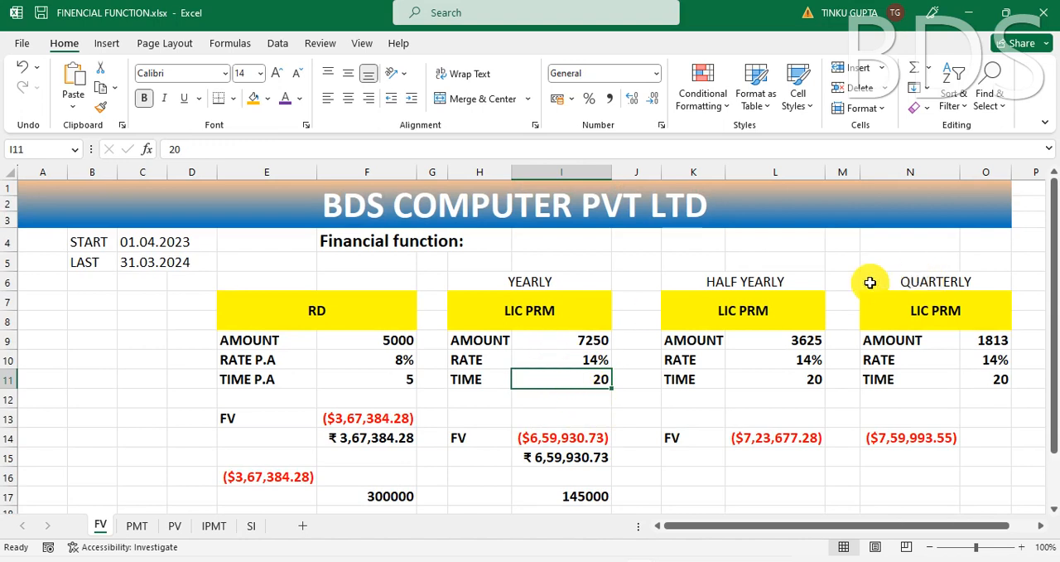
left_click(749, 280)
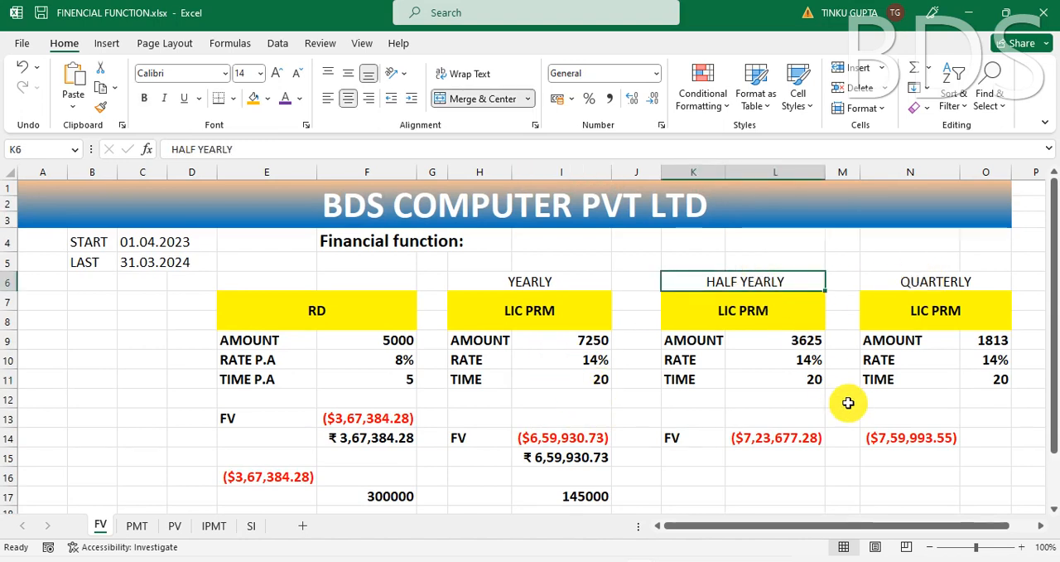
left_click(802, 339)
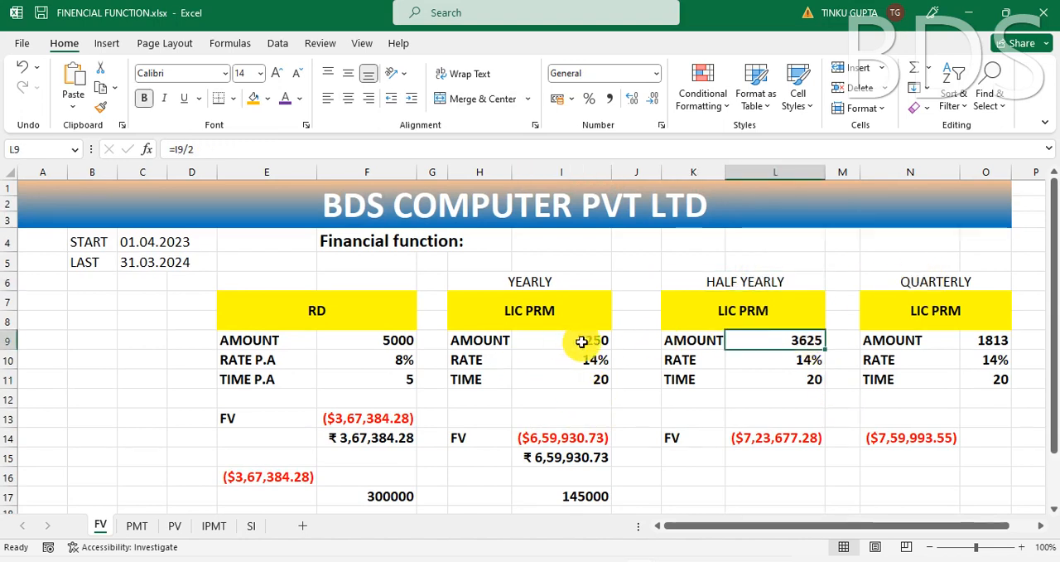
left_click(577, 339)
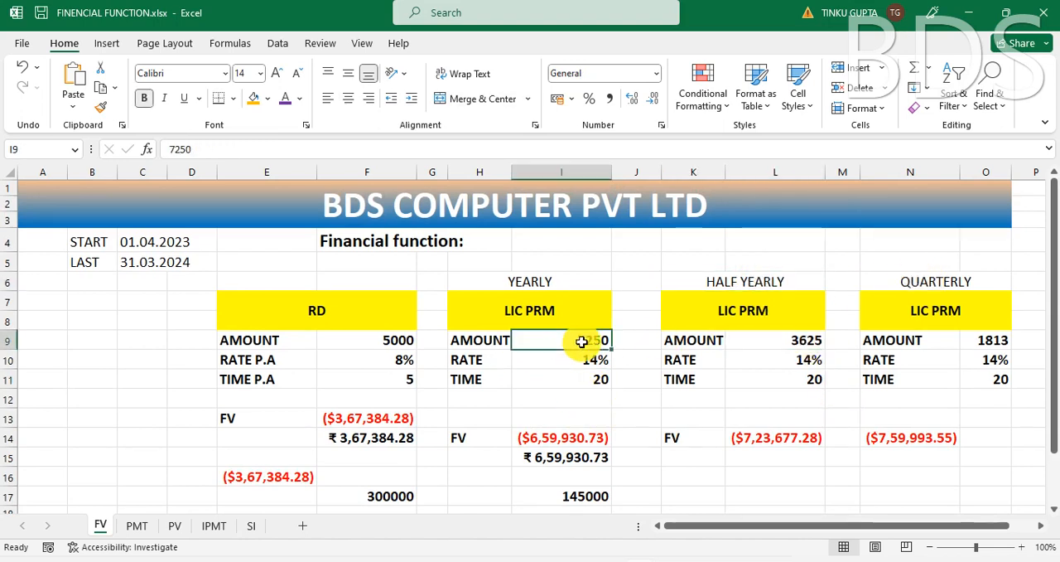
left_click(785, 342)
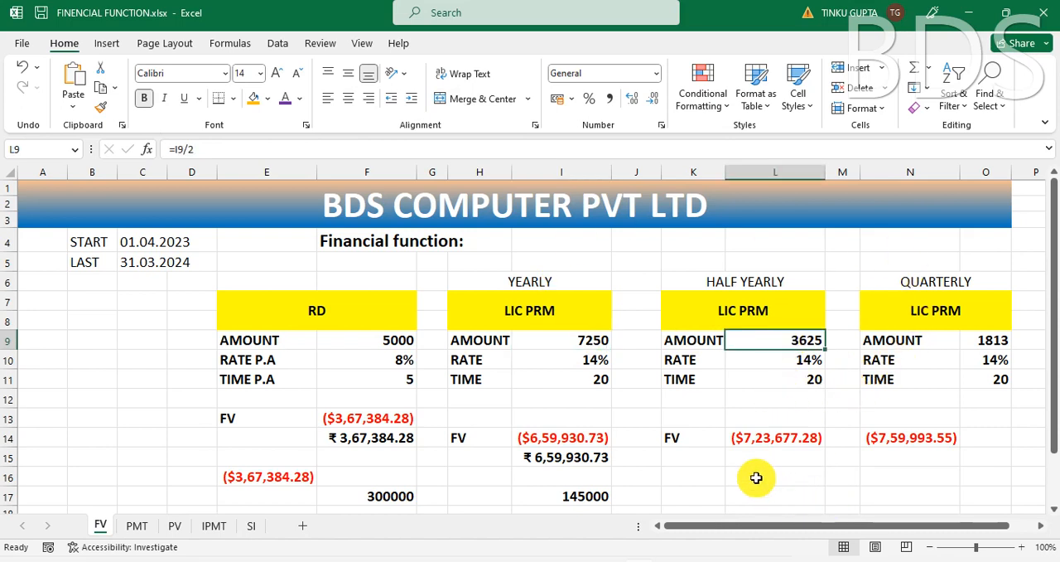
left_click(800, 361)
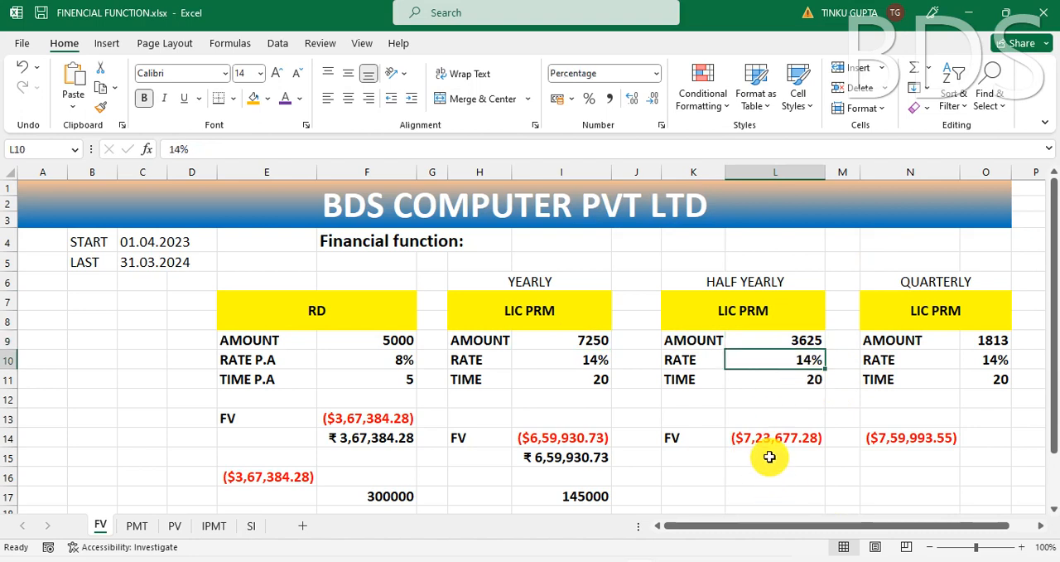
left_click(770, 457)
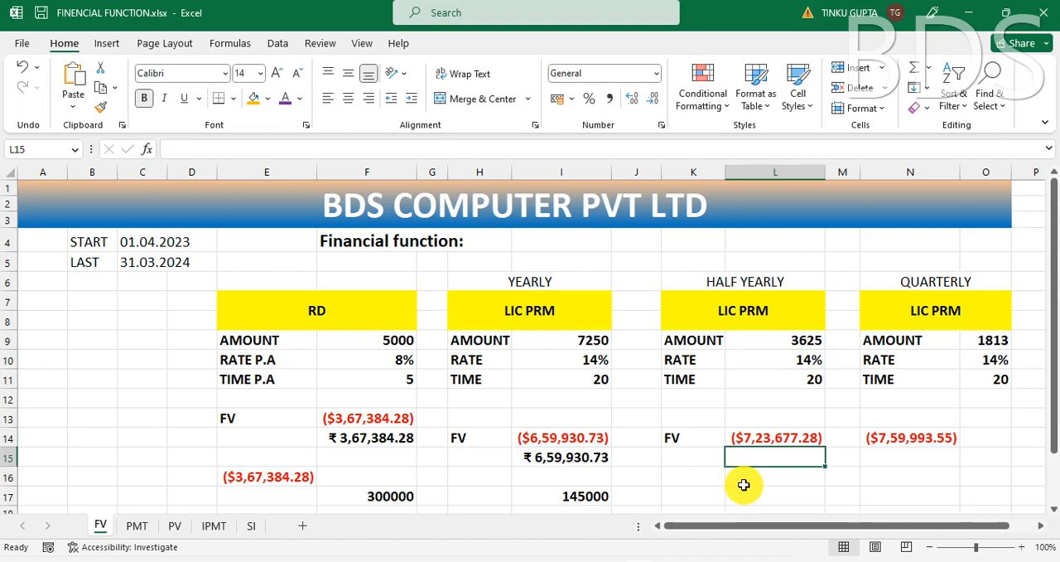
type("=")
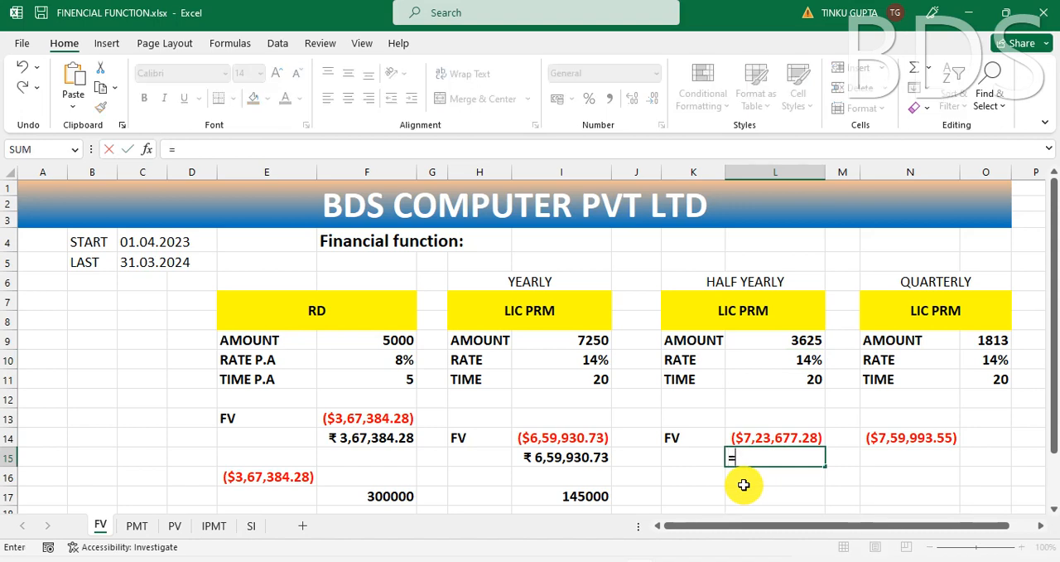
type("FV")
key("Escape")
key("Escape")
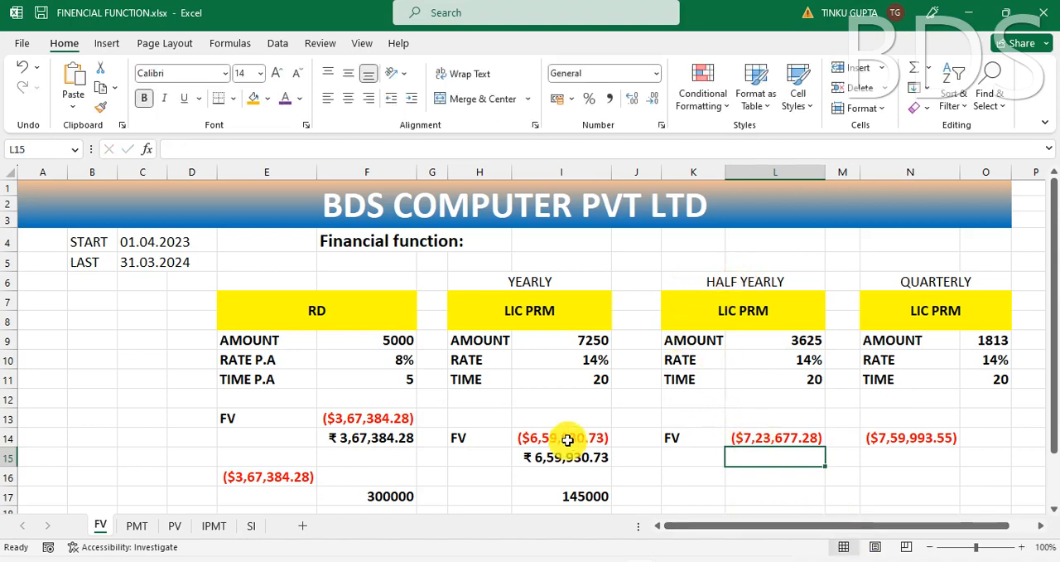
Step: Calculate the half-yearly LIC premium's future value in L15 with =FV(L10/2,L11*2,L9), halving the rate and doubling the periods
type("=FV")
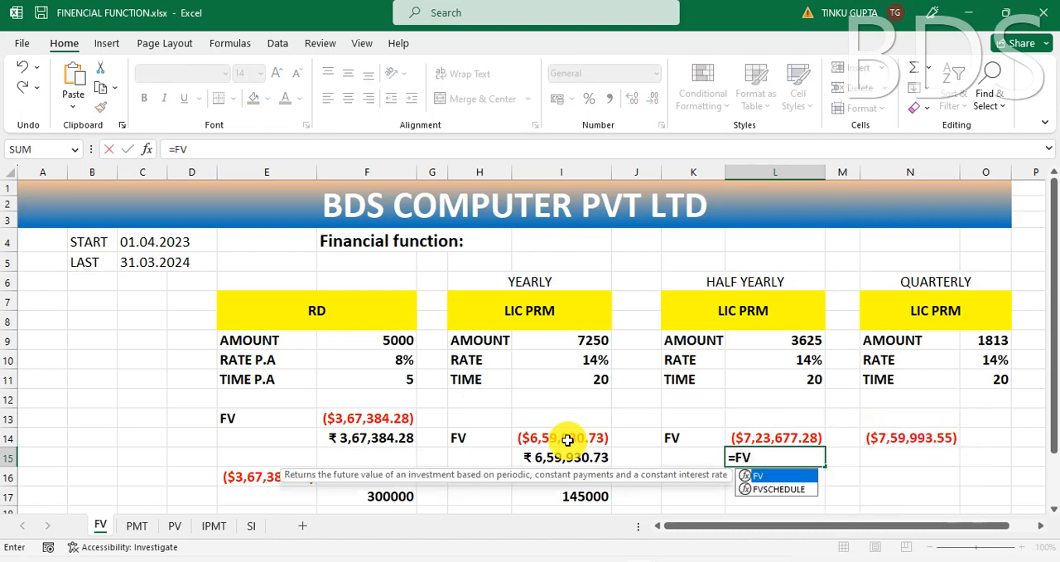
type("(")
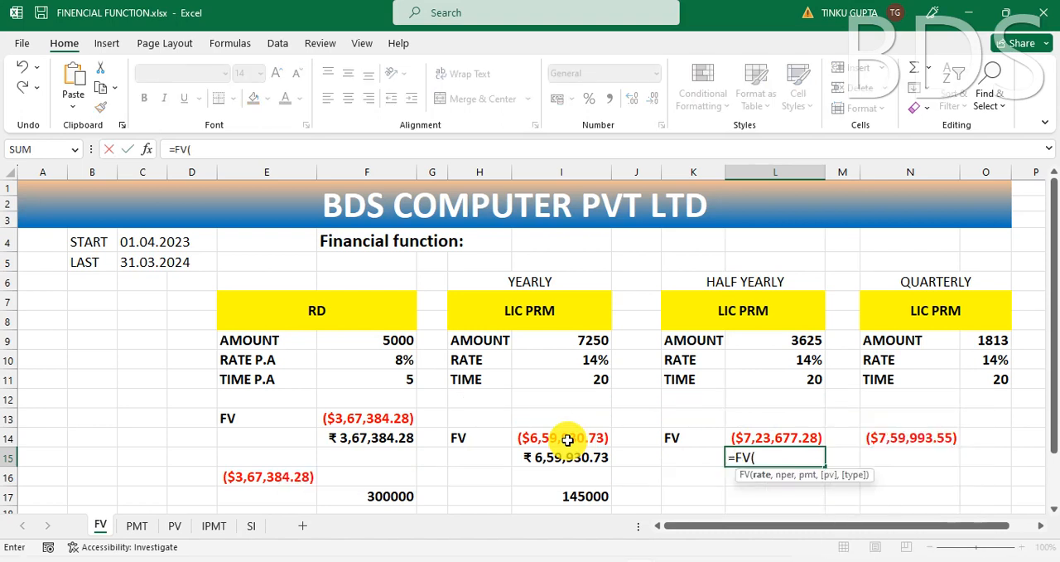
left_click(805, 361)
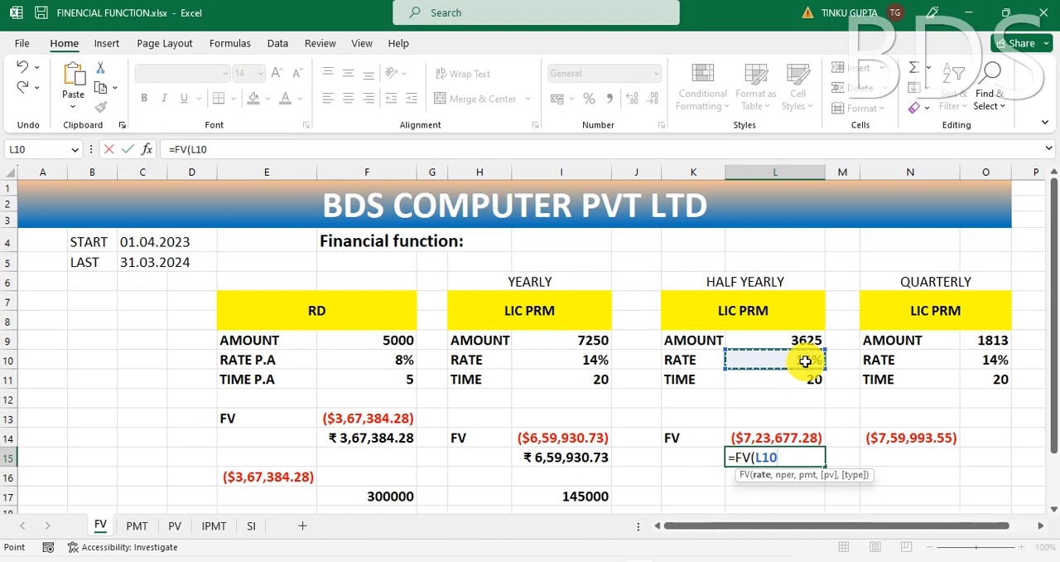
type("/2")
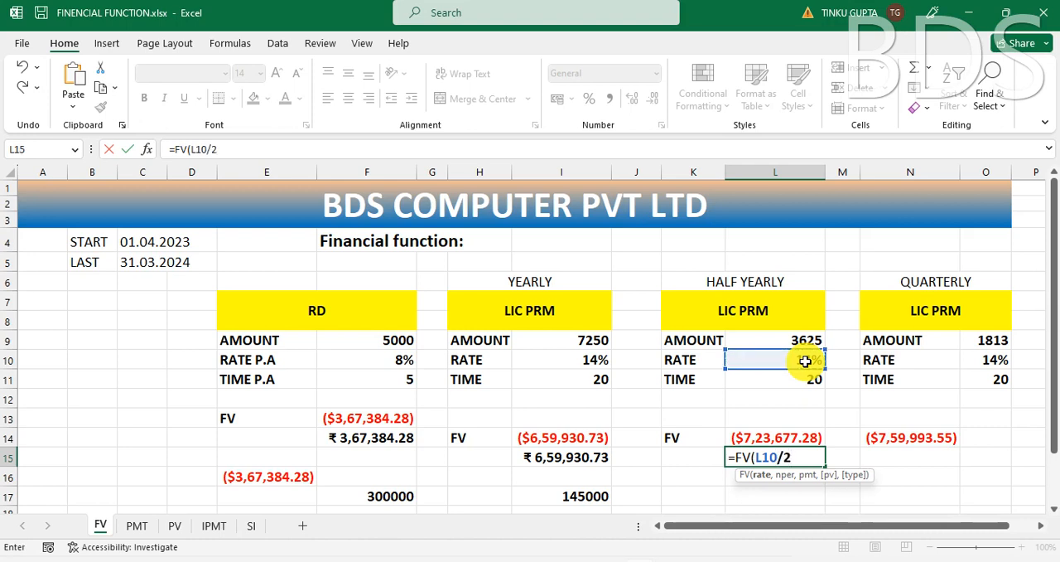
type(",")
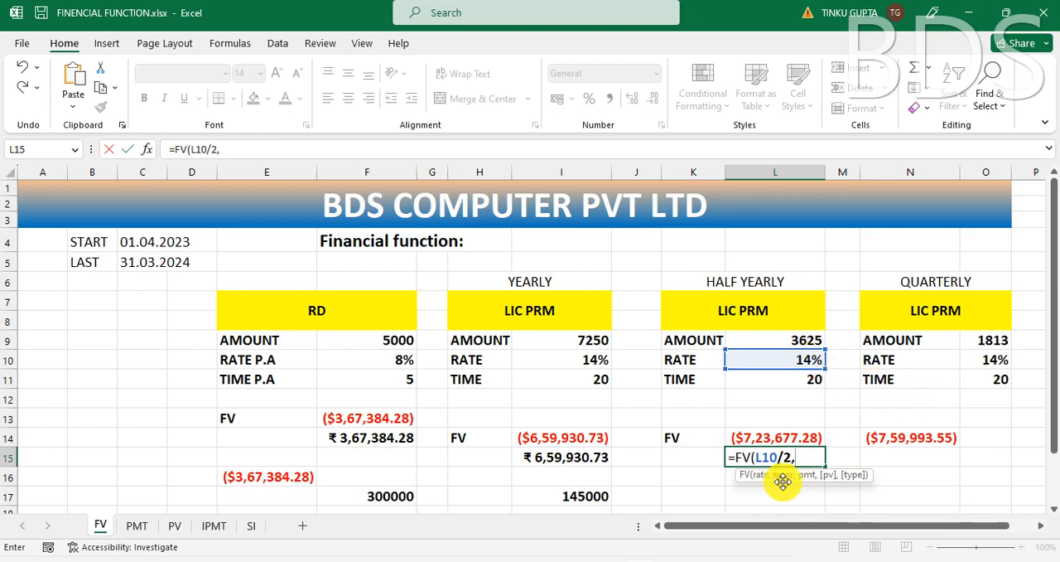
left_click(804, 381)
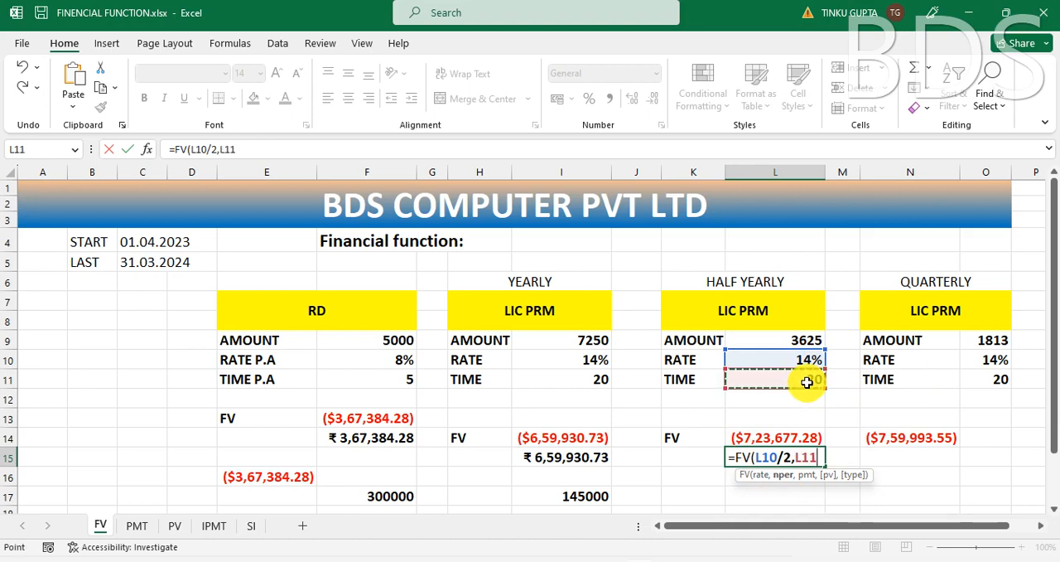
type("*2,")
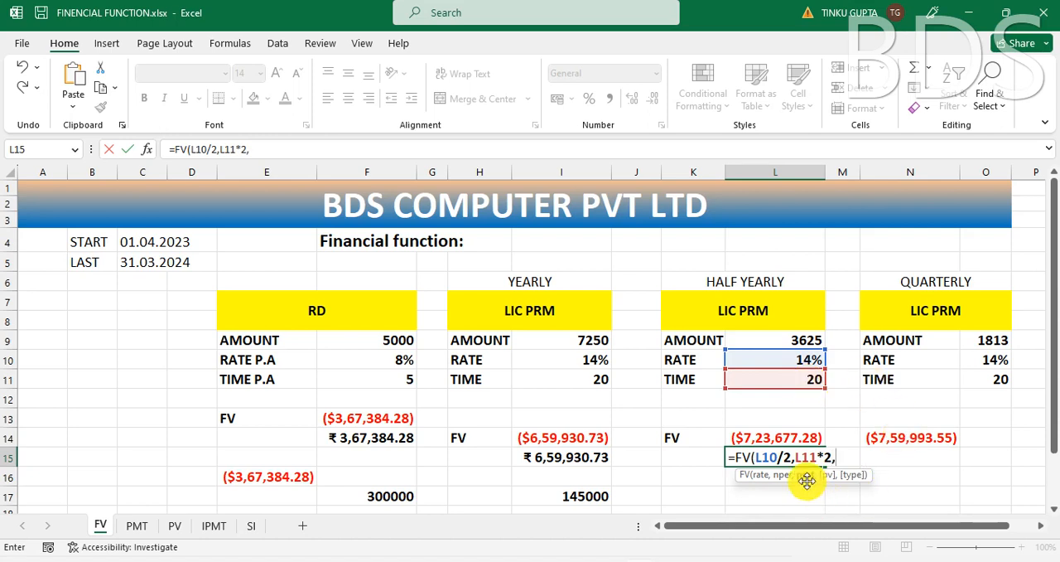
left_click(810, 339)
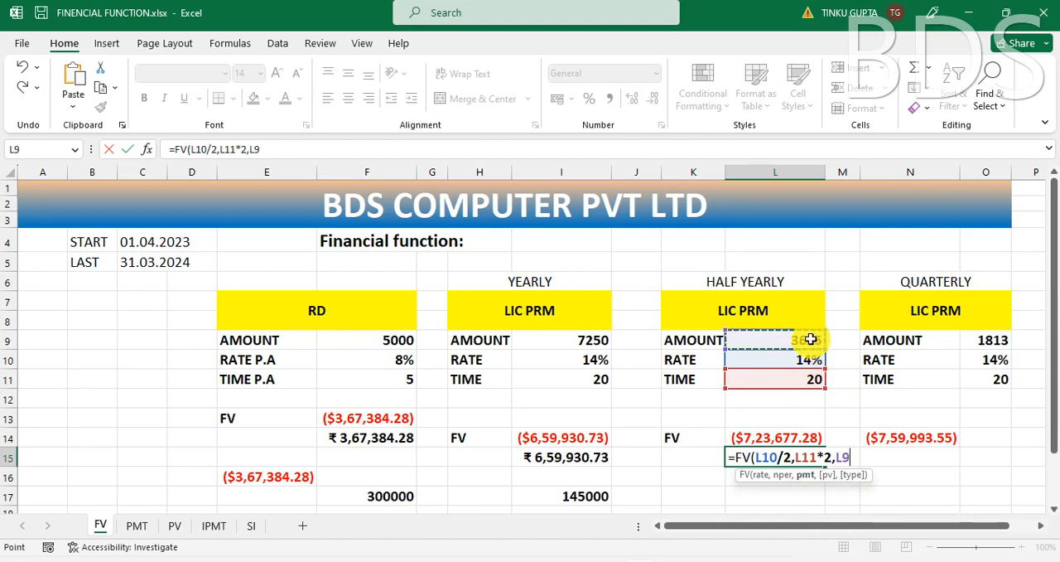
type(")")
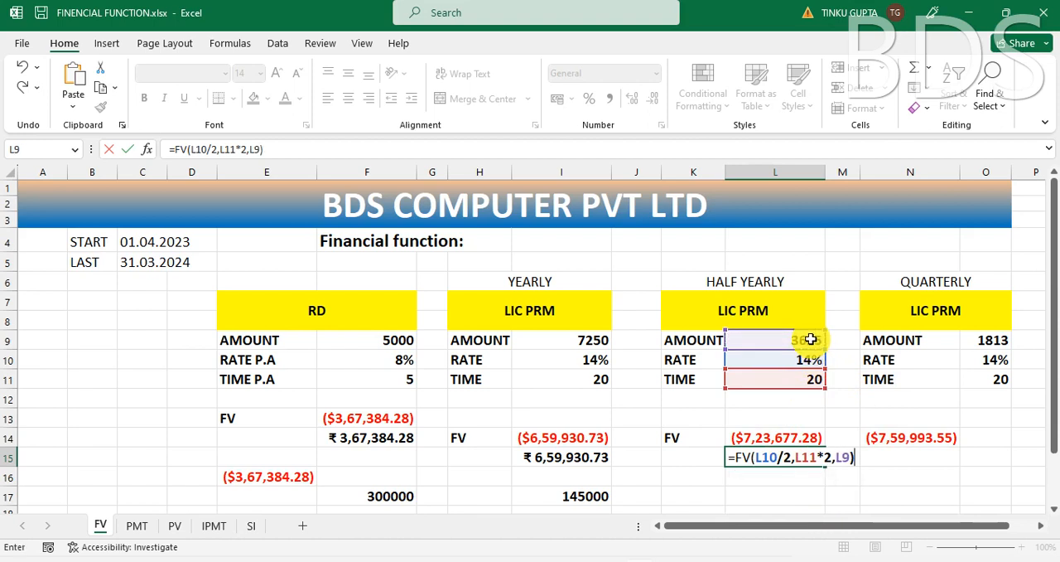
key("Return")
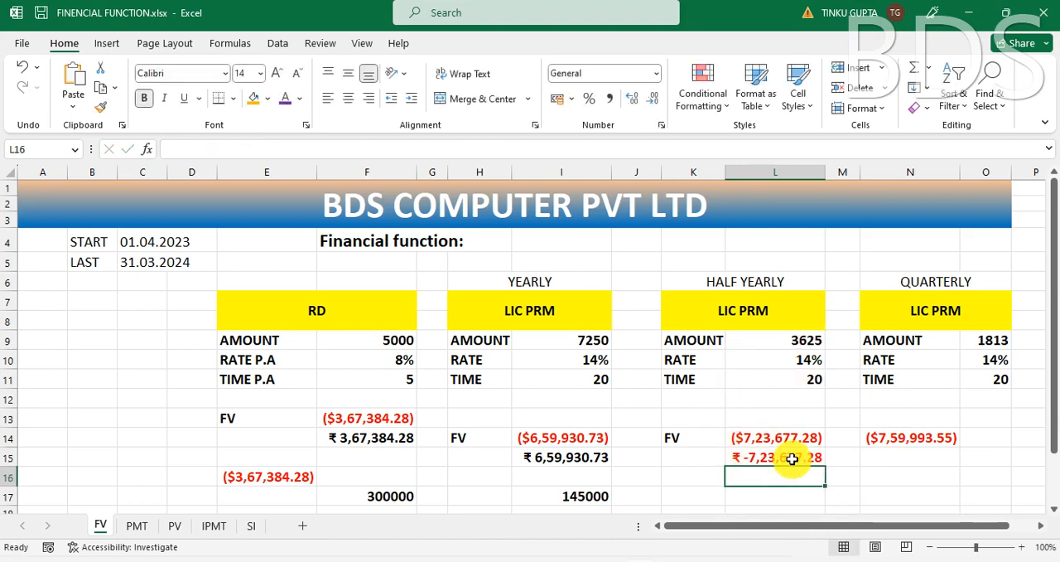
Step: Reverse the sign of the half-yearly future value in L15 with a leading minus, making it =-FV(L10/2,L11*2,L9)
left_click(792, 458)
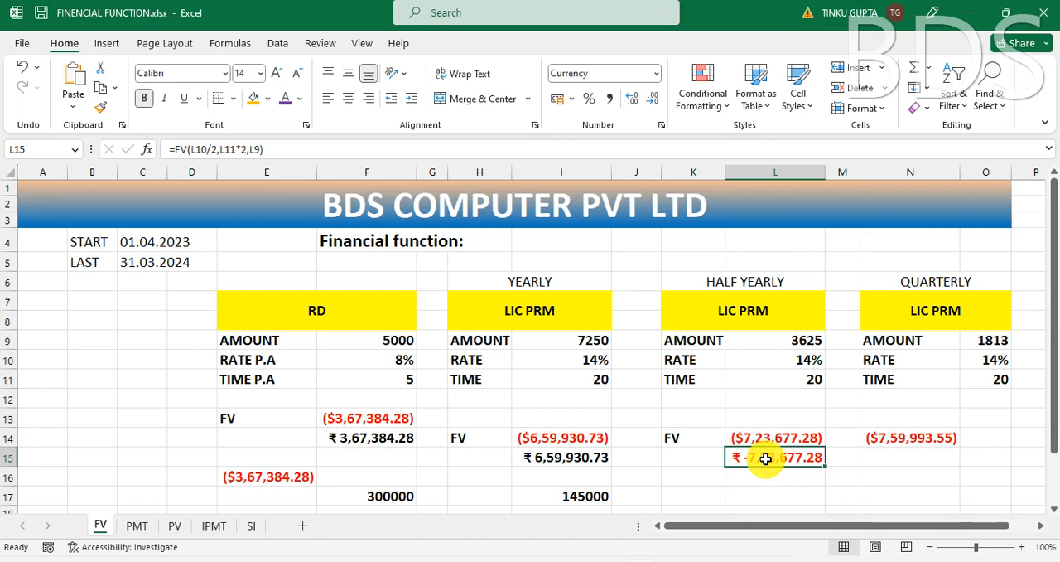
left_click(580, 458)
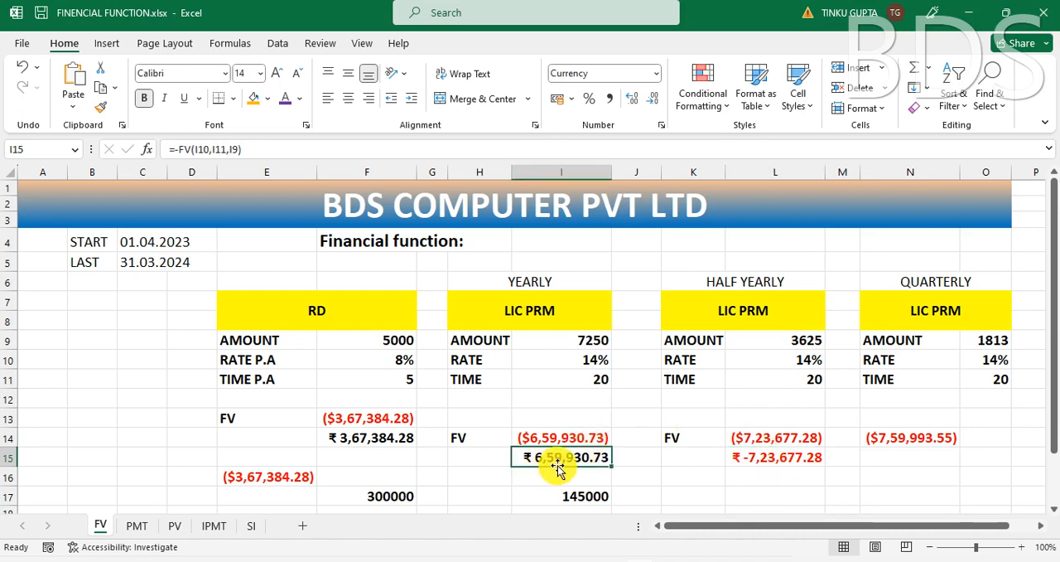
left_click(801, 460)
double_click(801, 459)
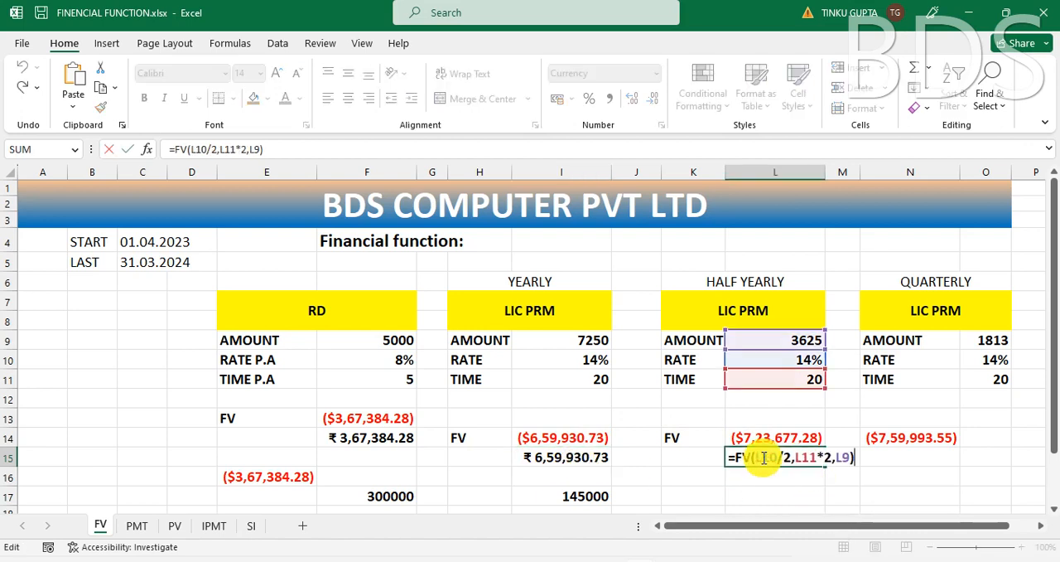
left_click(738, 456)
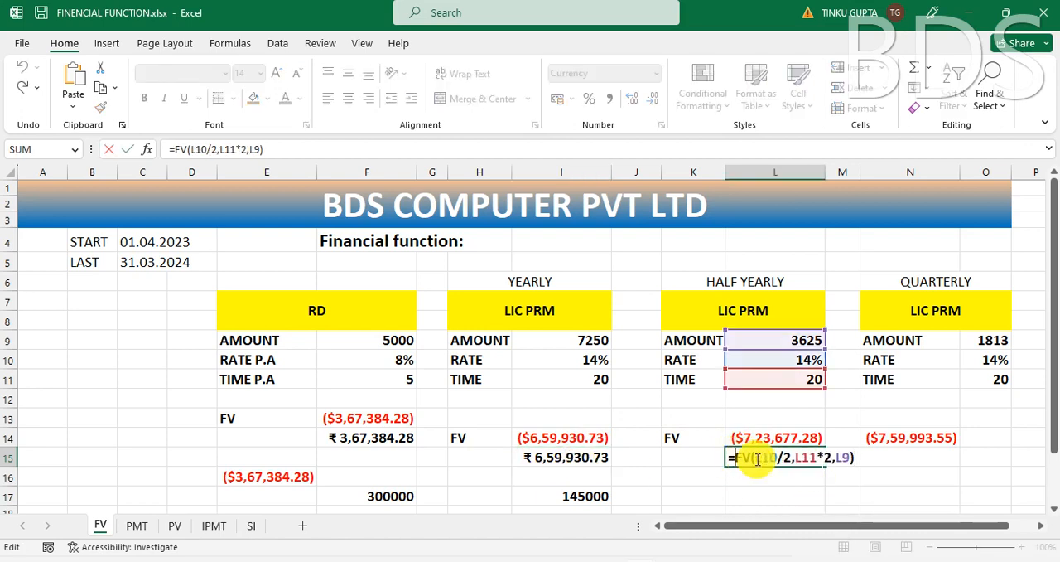
type("-")
key("Return")
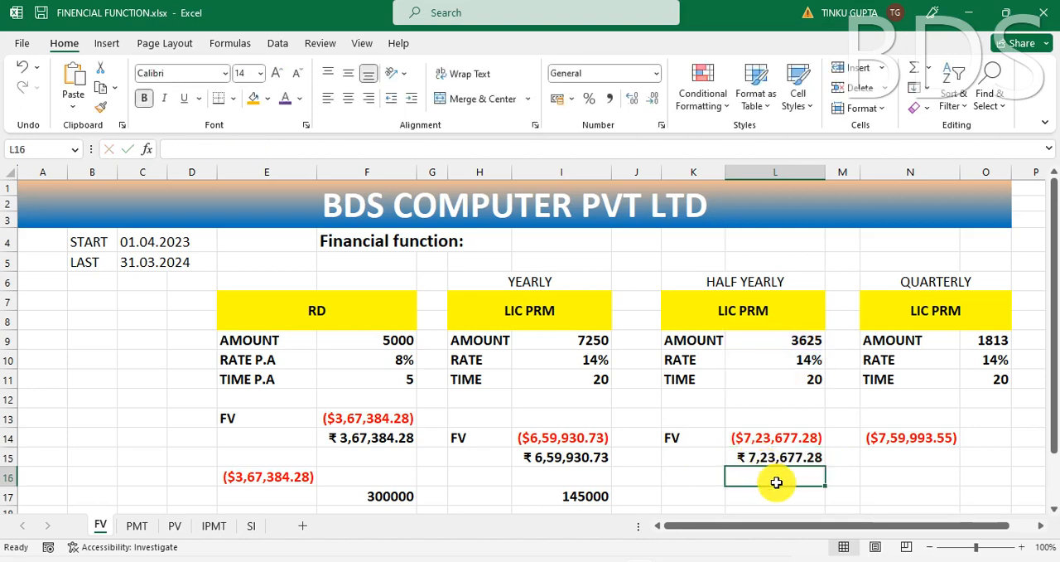
left_click(775, 457)
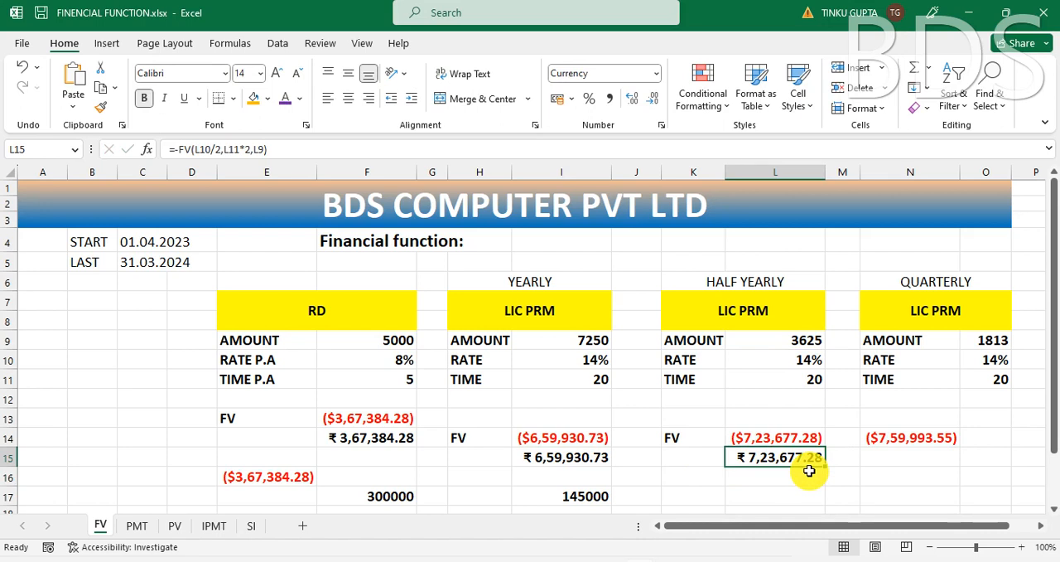
Step: Examine the half-yearly amount's formula, then the quarterly premium's existing future value formula, rate and heading
left_click(801, 341)
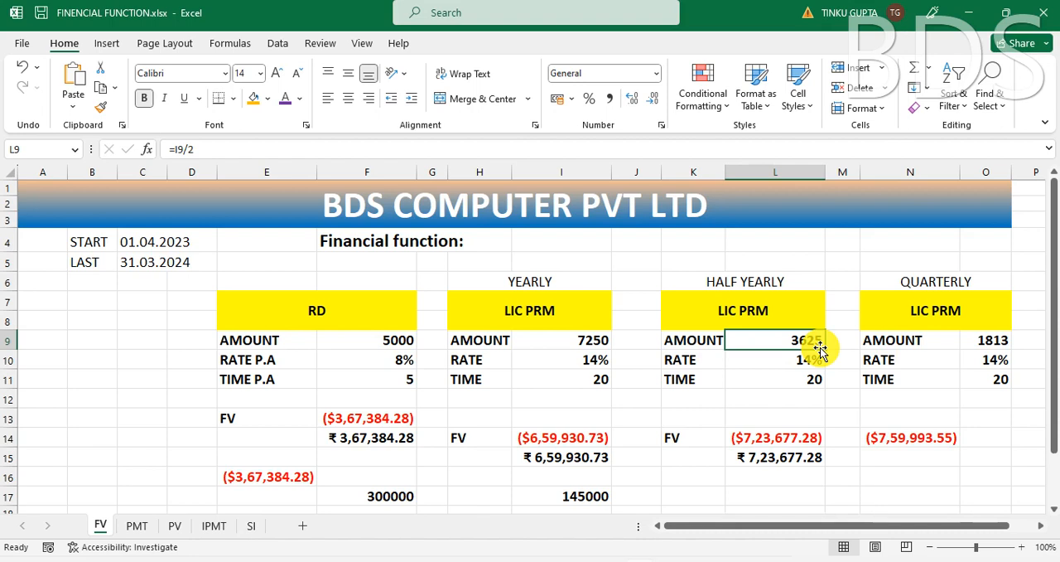
left_click(911, 441)
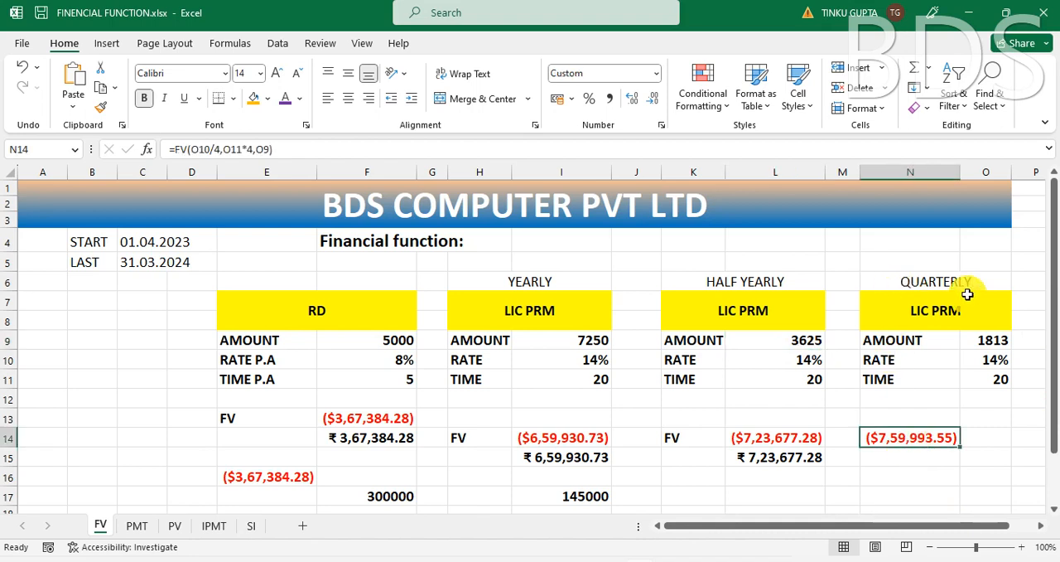
left_click(902, 461)
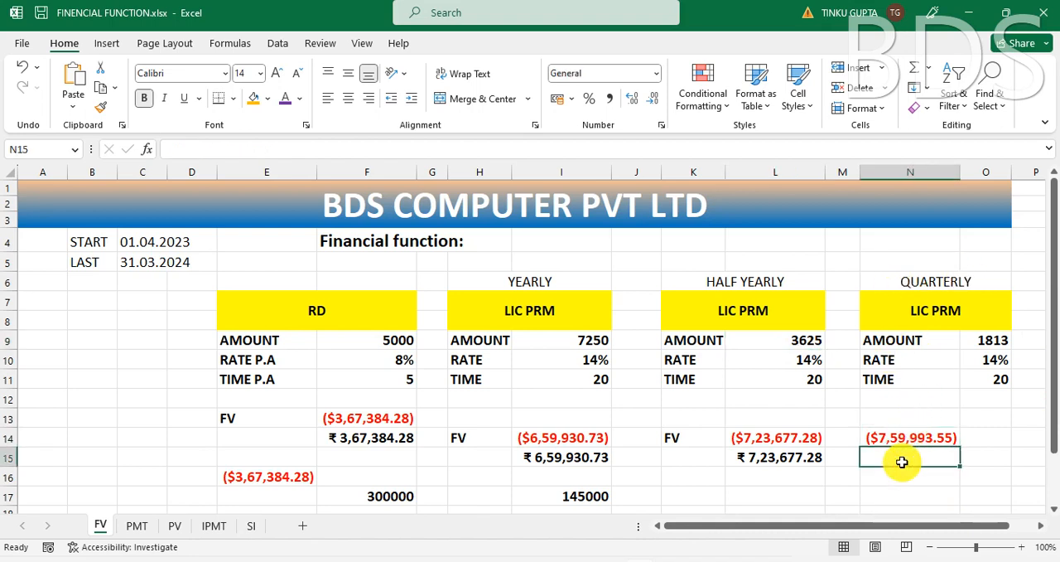
left_click(1000, 361)
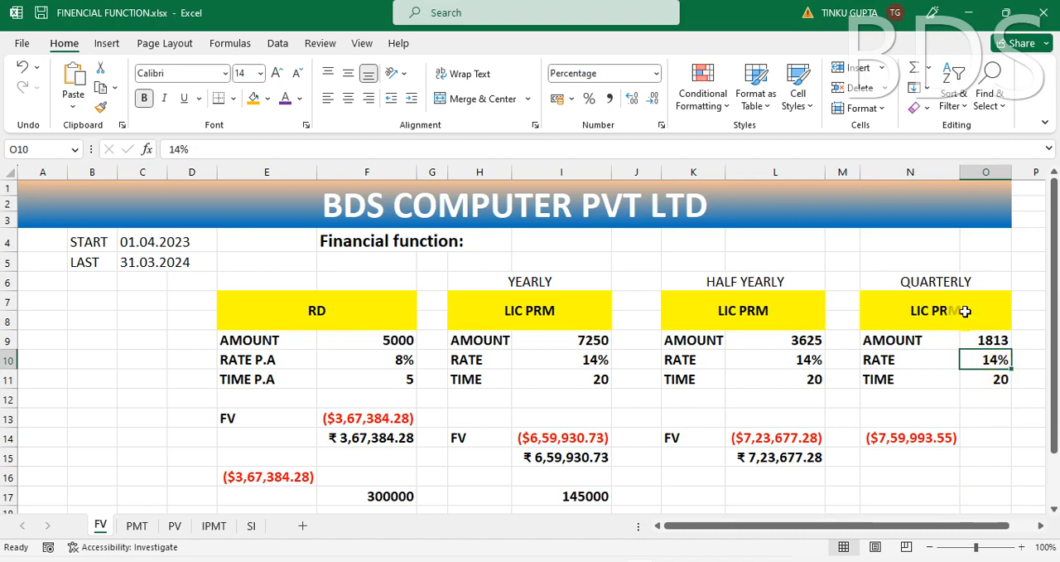
left_click(926, 279)
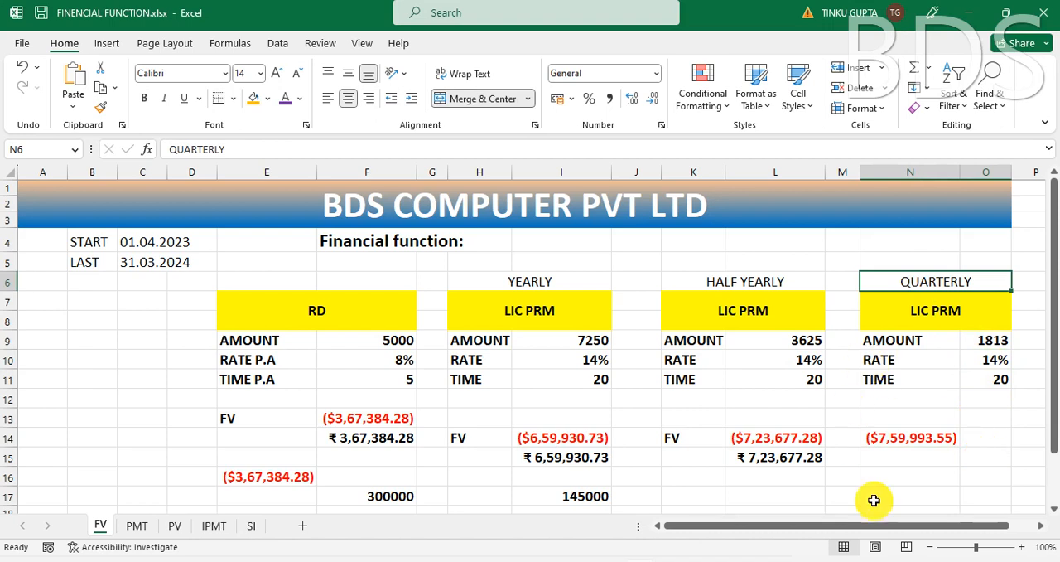
Step: Calculate the quarterly LIC premium's future value as a positive amount in N15 with =FV(O10/4,O11*4,O9)*-1
left_click(909, 460)
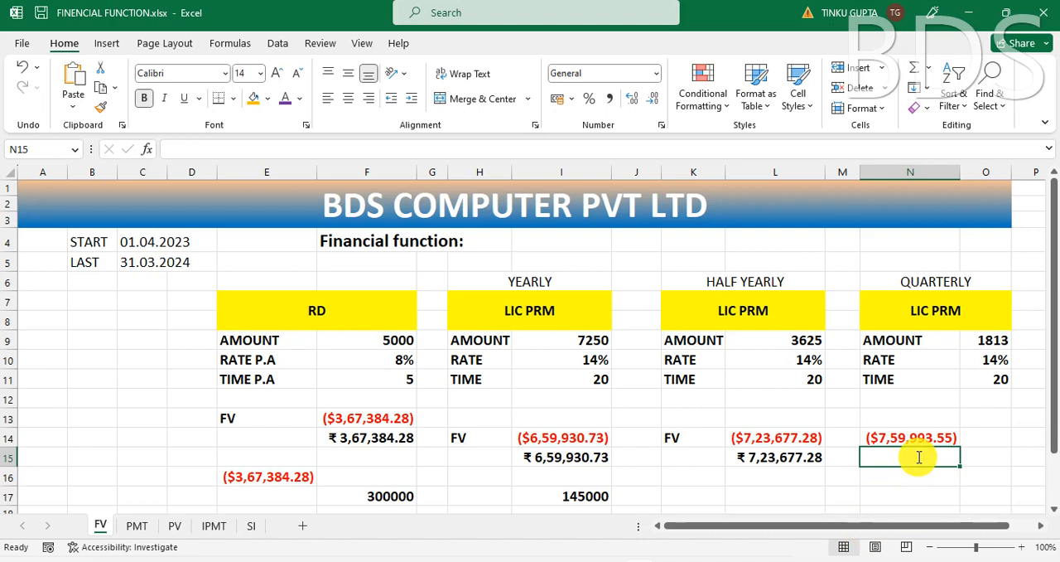
type("=V")
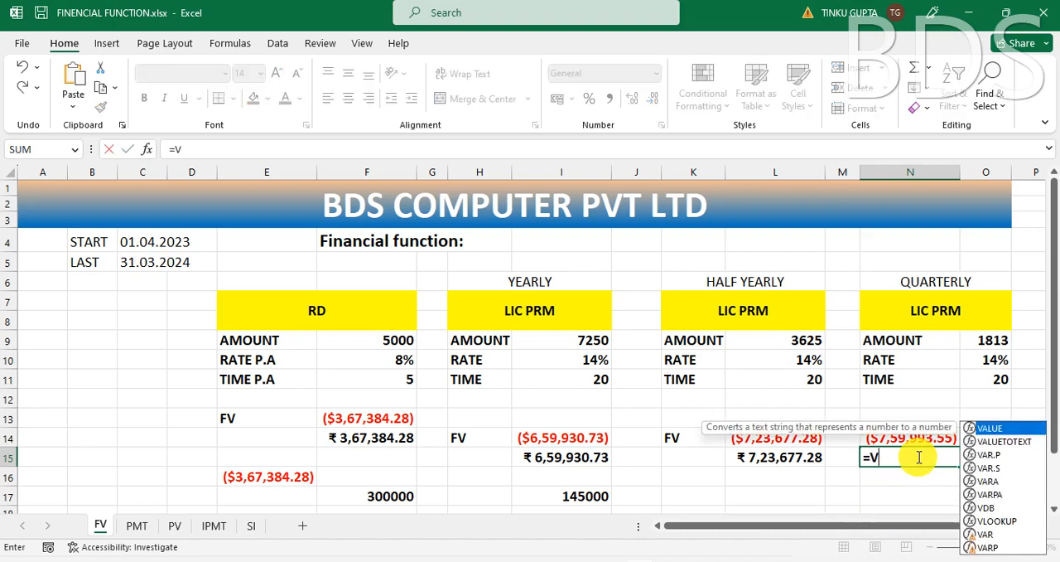
key("Escape")
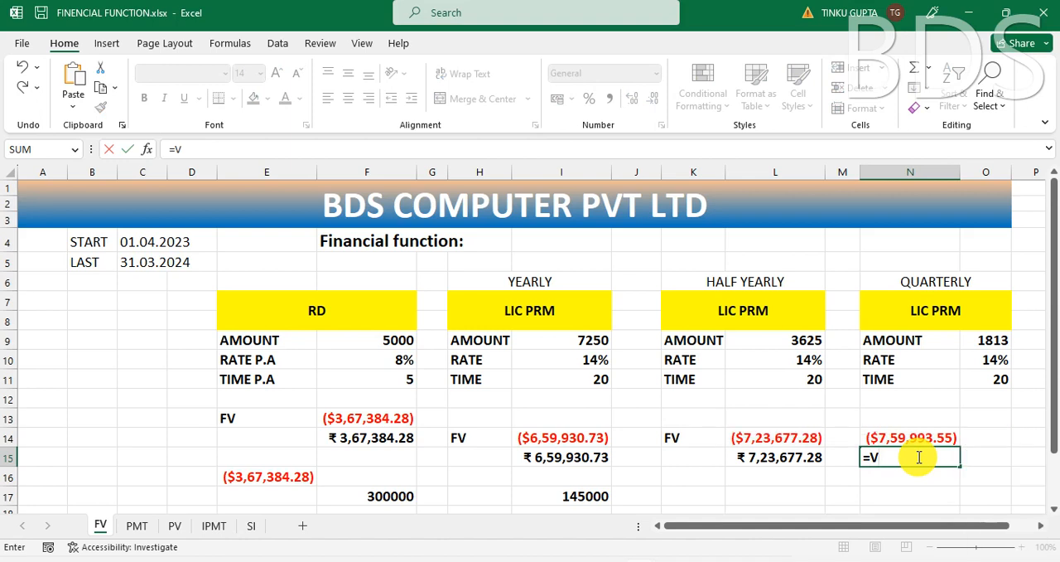
key("BackSpace")
type("FV")
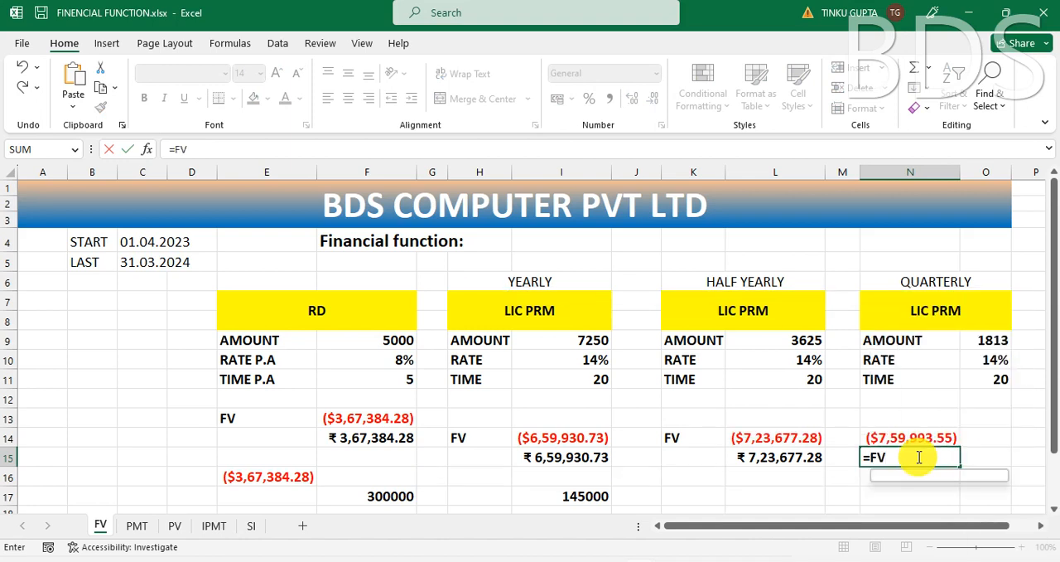
type("(")
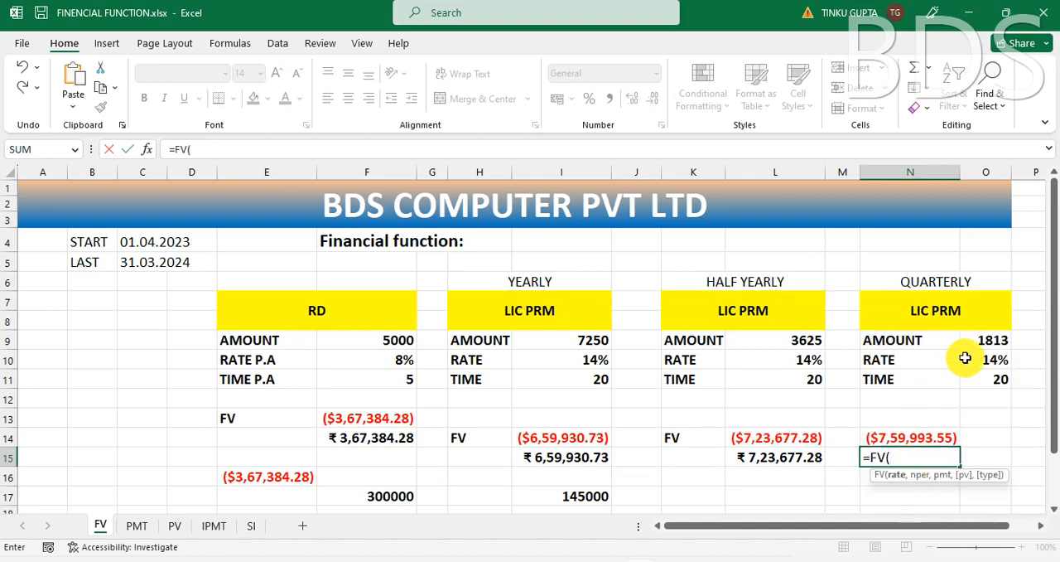
left_click(997, 361)
type("/4,")
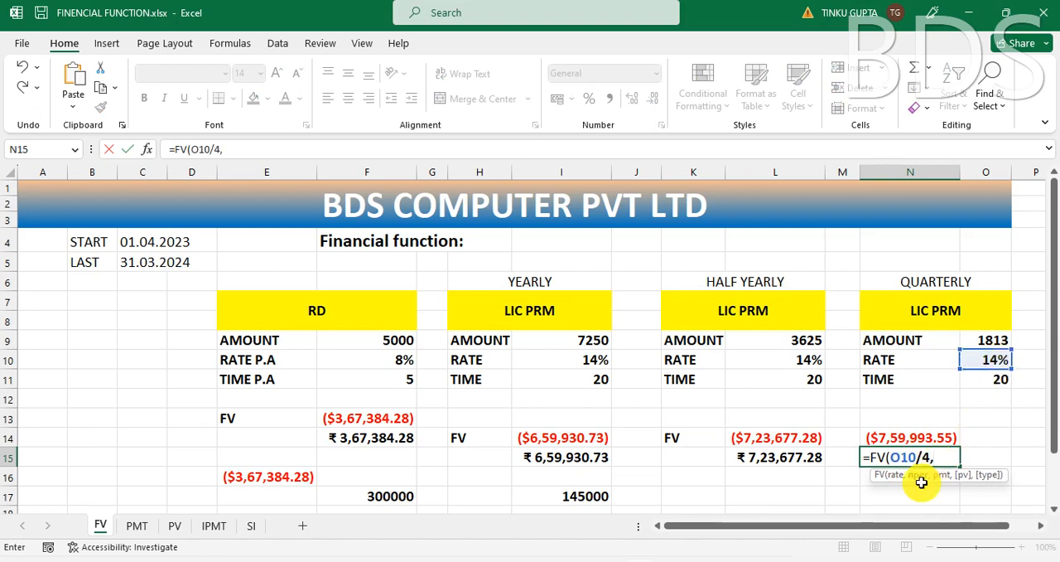
left_click(989, 378)
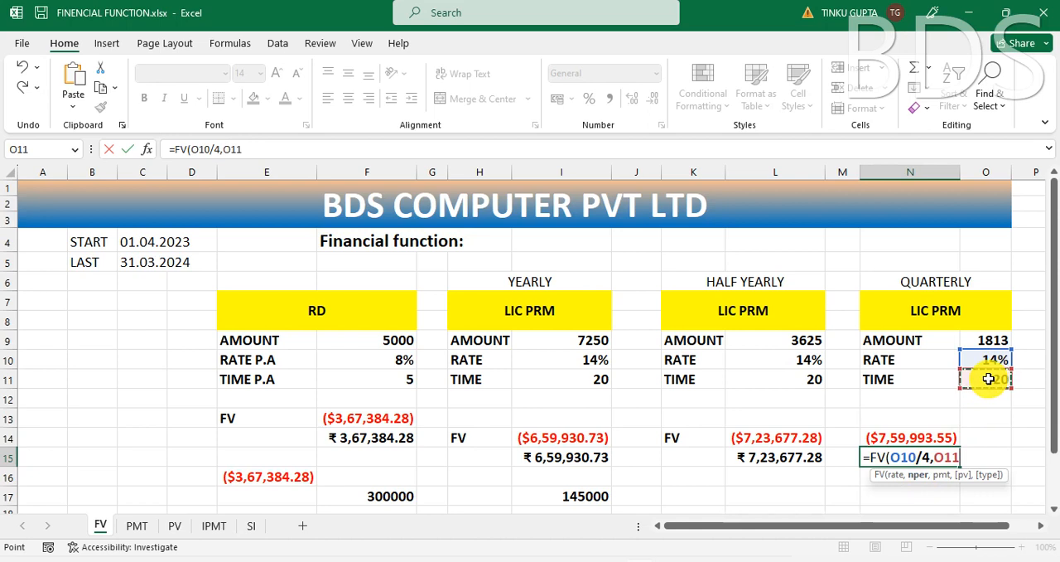
type("*4,")
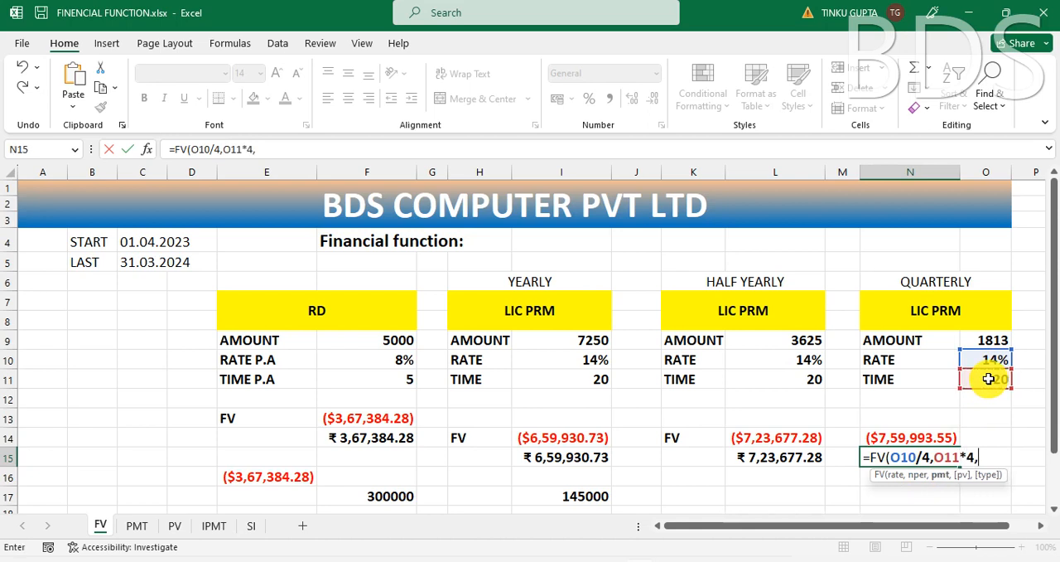
left_click(990, 339)
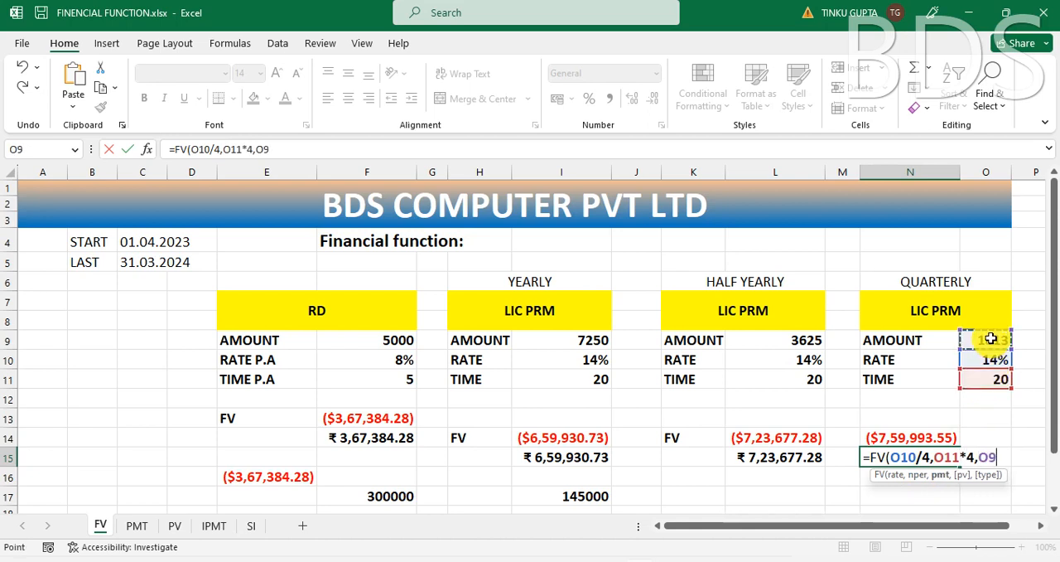
type(")")
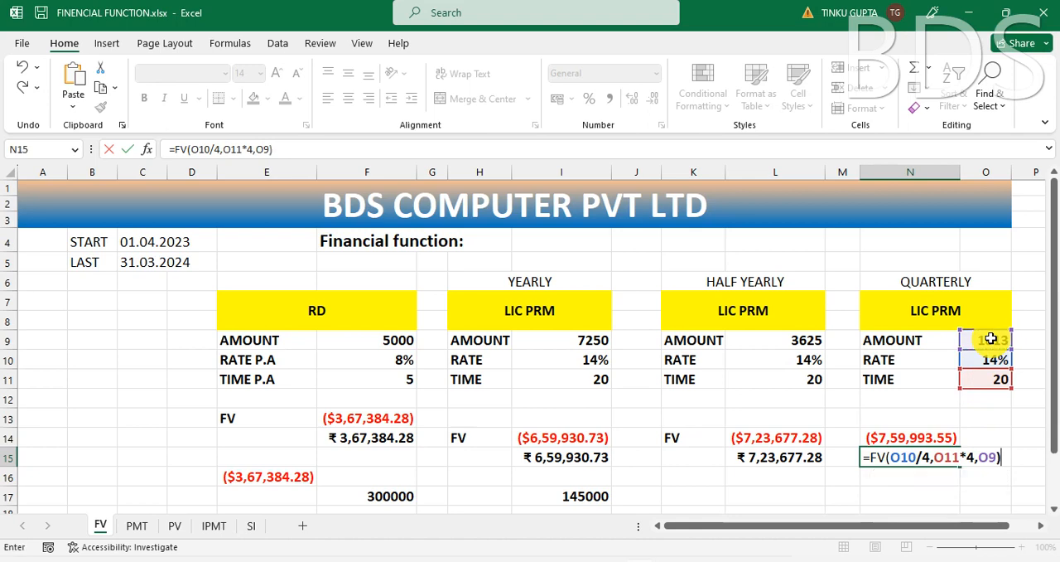
type("*-1")
key("Return")
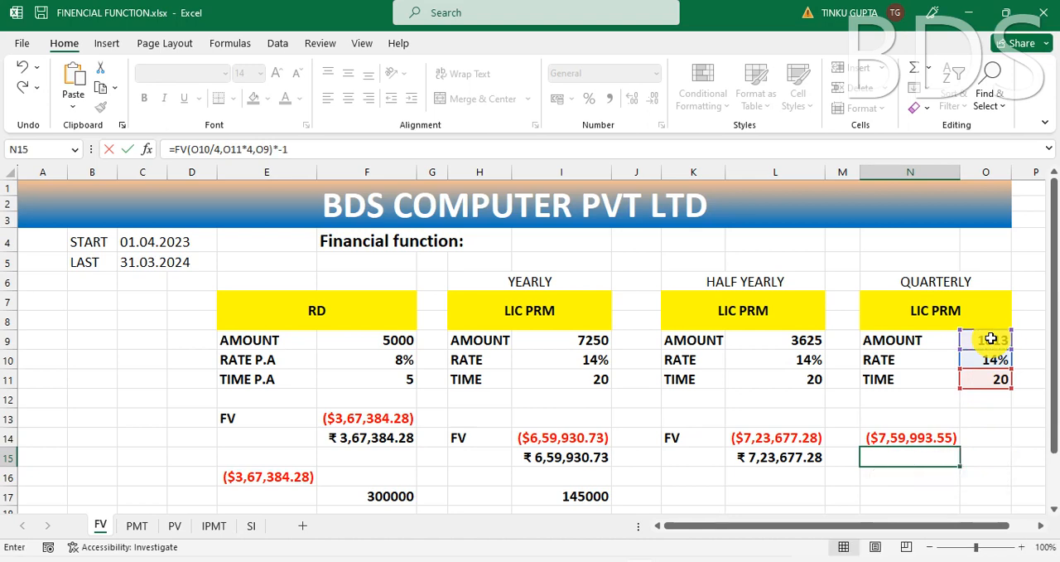
Step: Reduce the quarterly future value in N15 to two decimal places and compare it with the existing result in N14
left_click(918, 459)
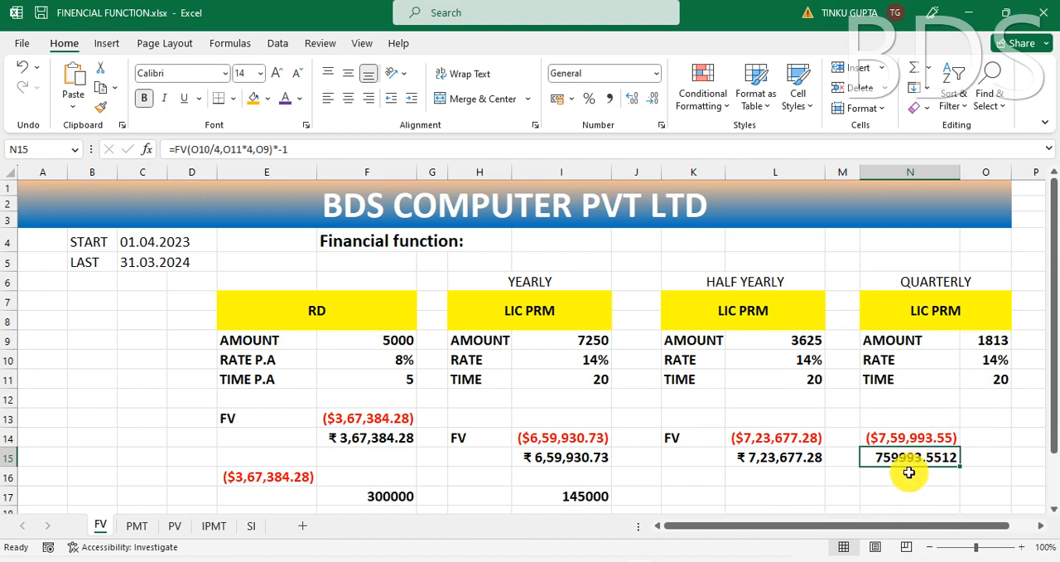
left_click(653, 100)
left_click(654, 101)
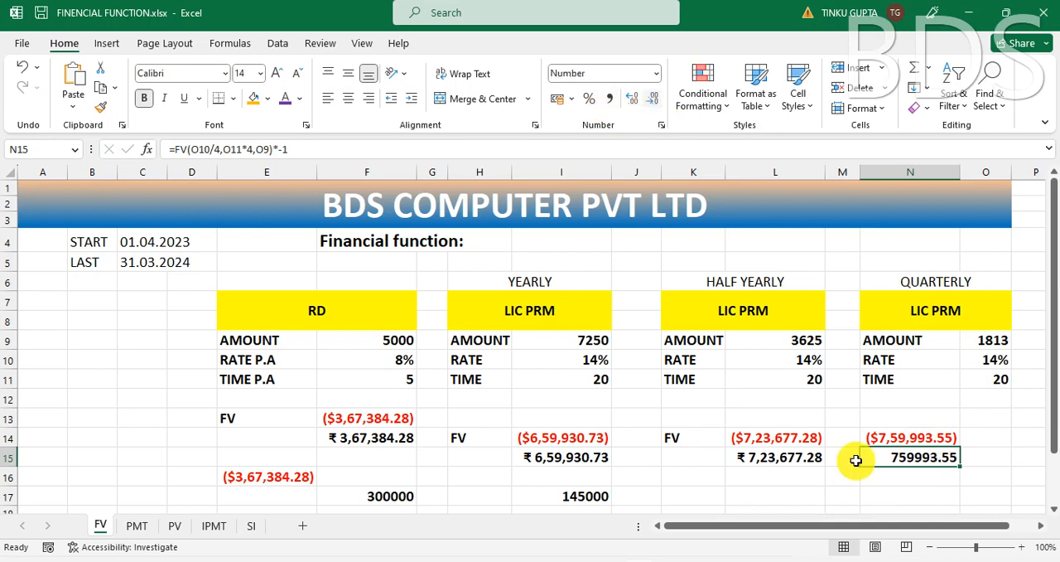
left_click(916, 474)
left_click(906, 438)
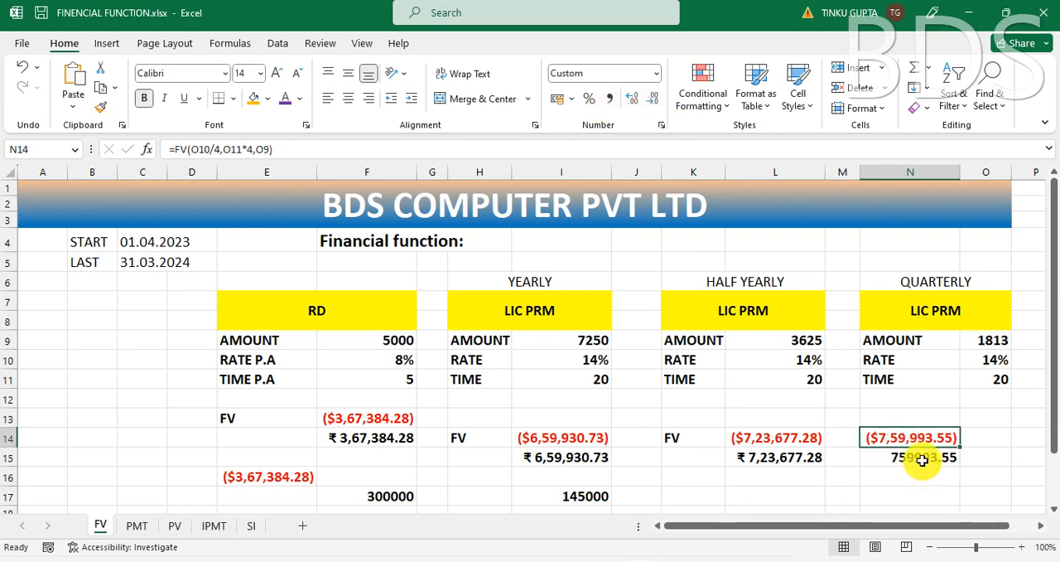
left_click(920, 457)
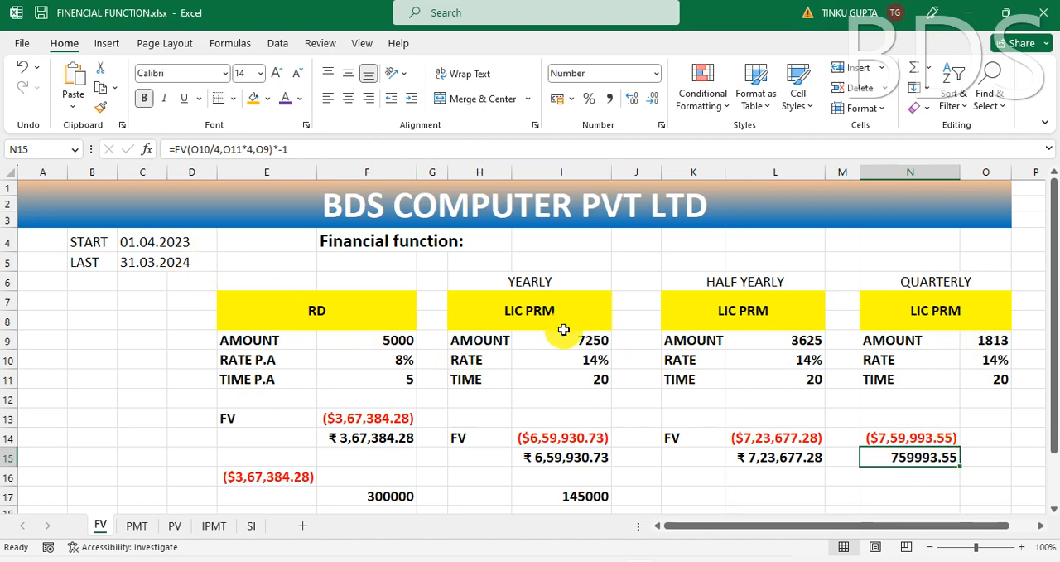
Step: Switch to the PMT sheet and examine its monthly, 15-day and weekly instalment sections and the second monthly instalment section
left_click(139, 530)
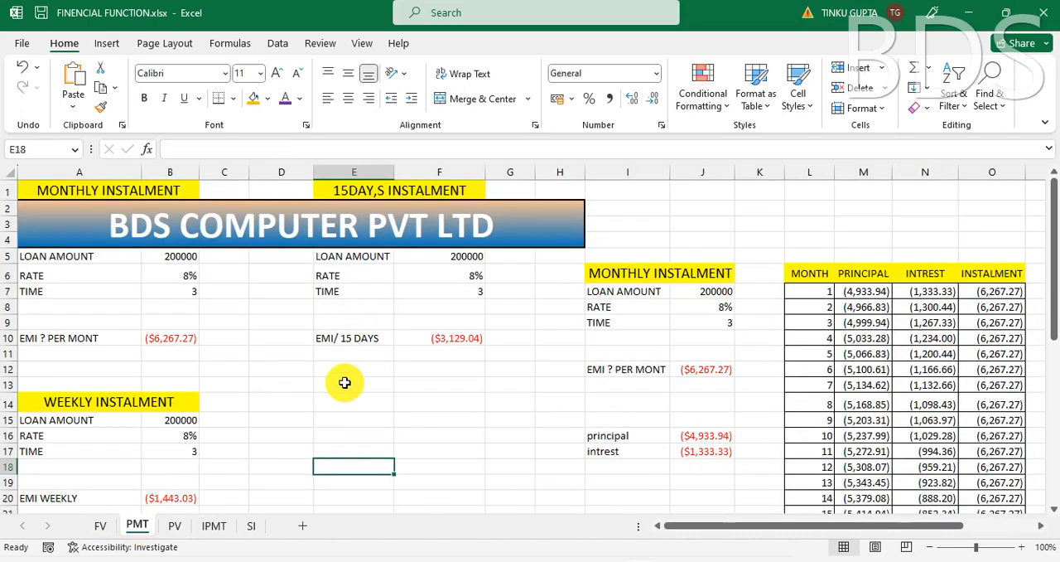
left_click(345, 383)
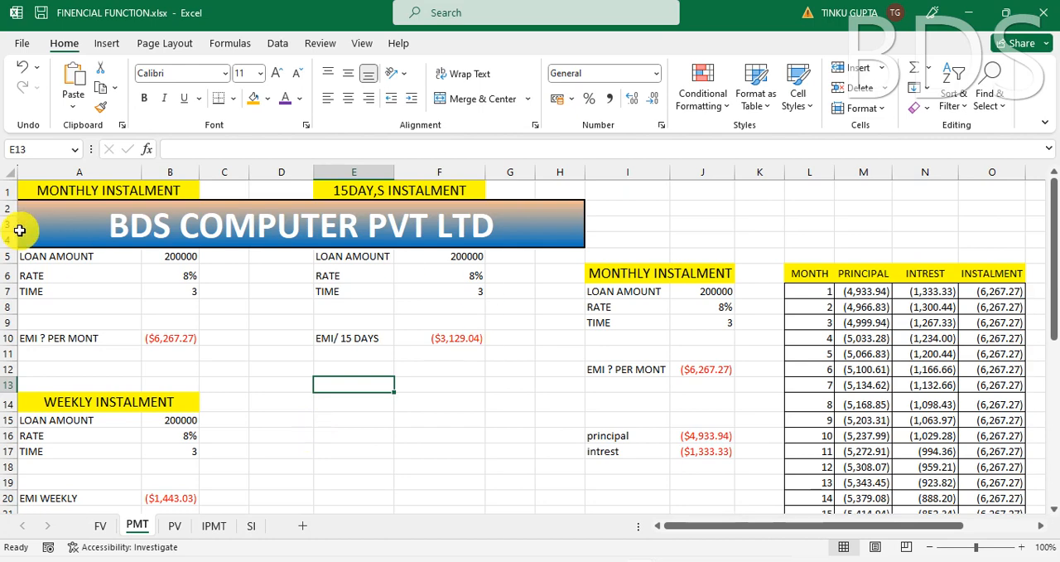
left_click(108, 188)
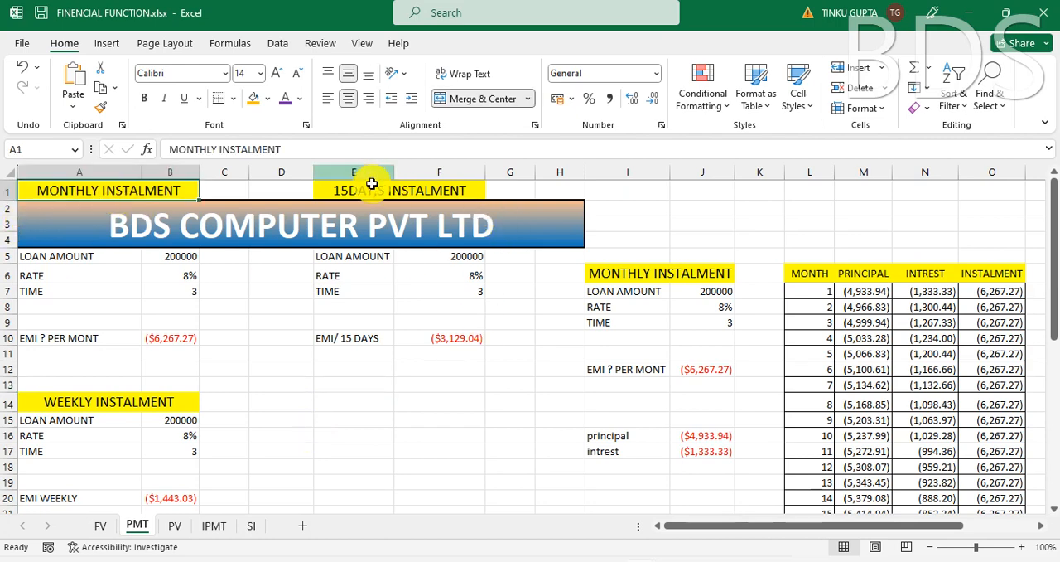
left_click(397, 189)
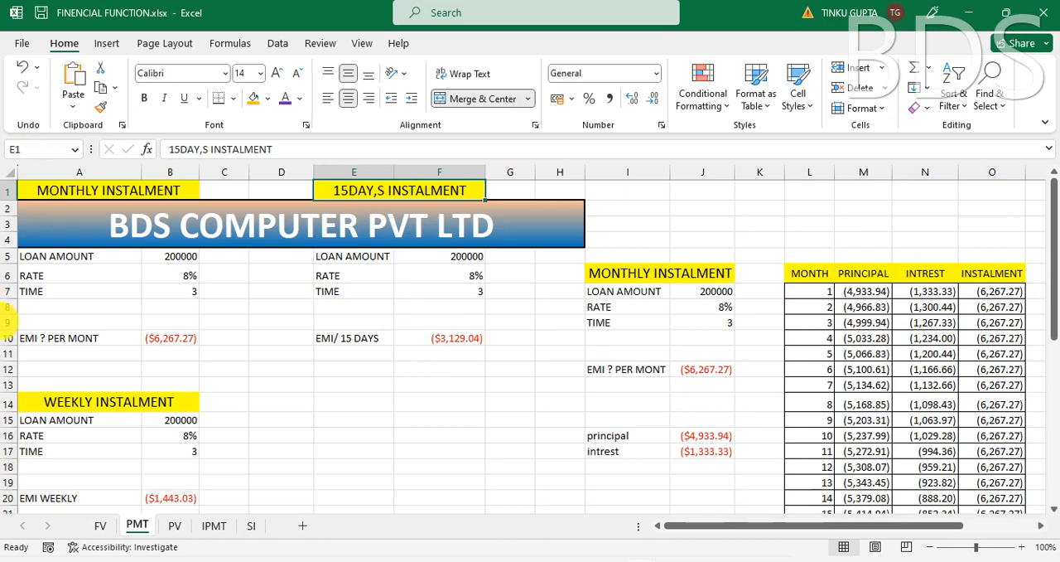
left_click(119, 401)
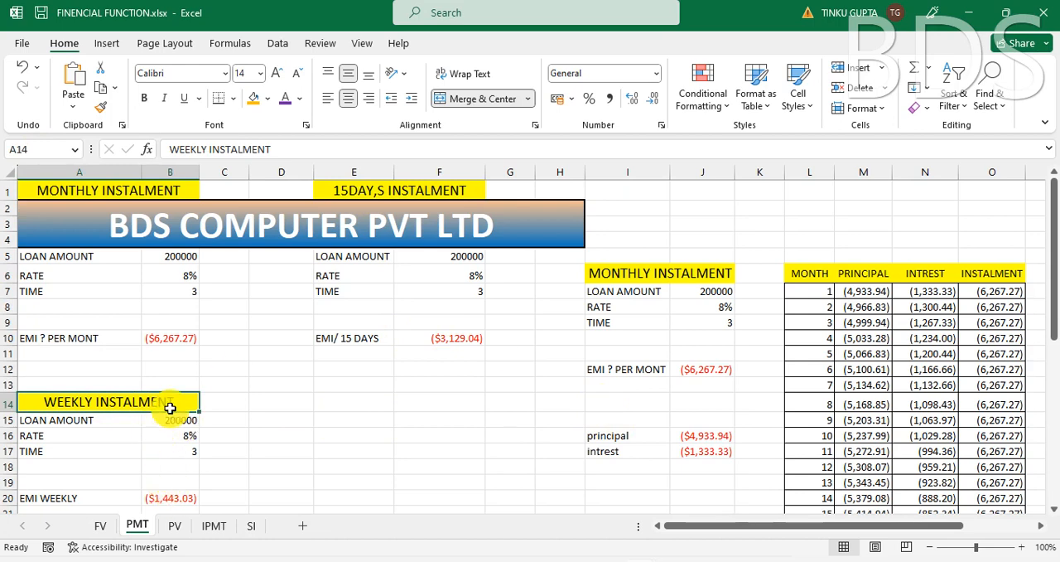
left_click(685, 284)
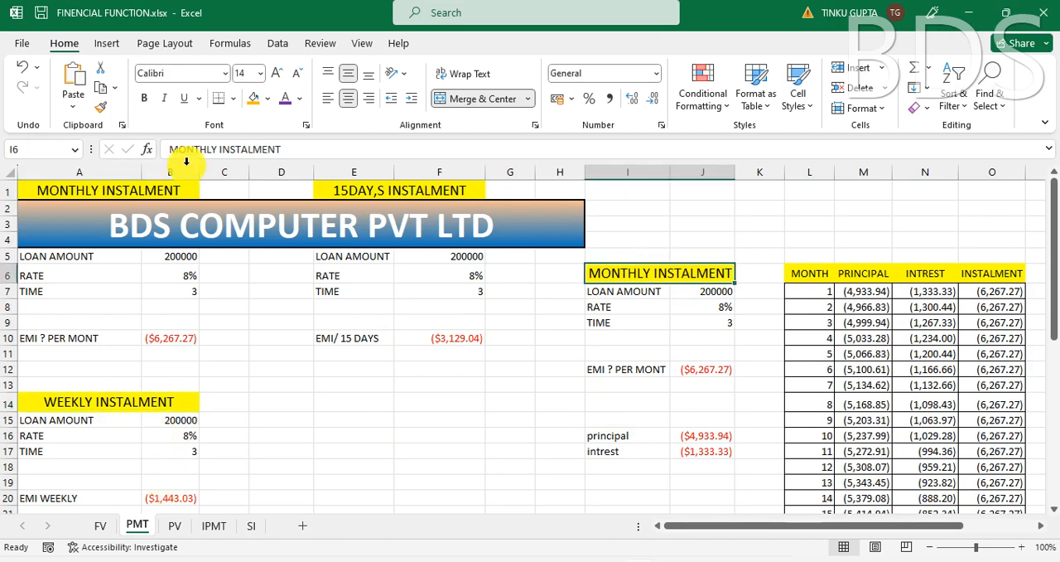
left_click(374, 388)
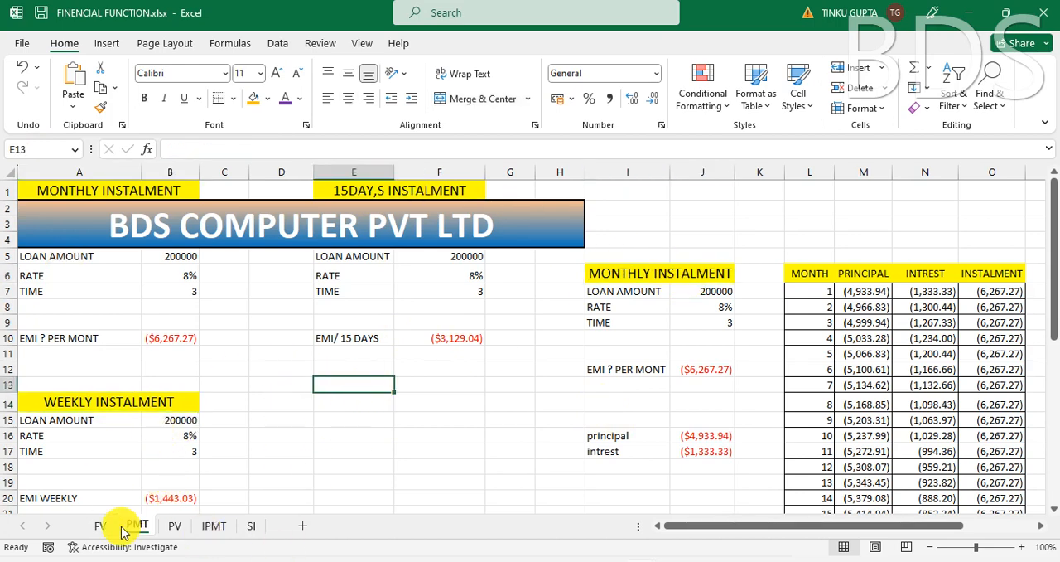